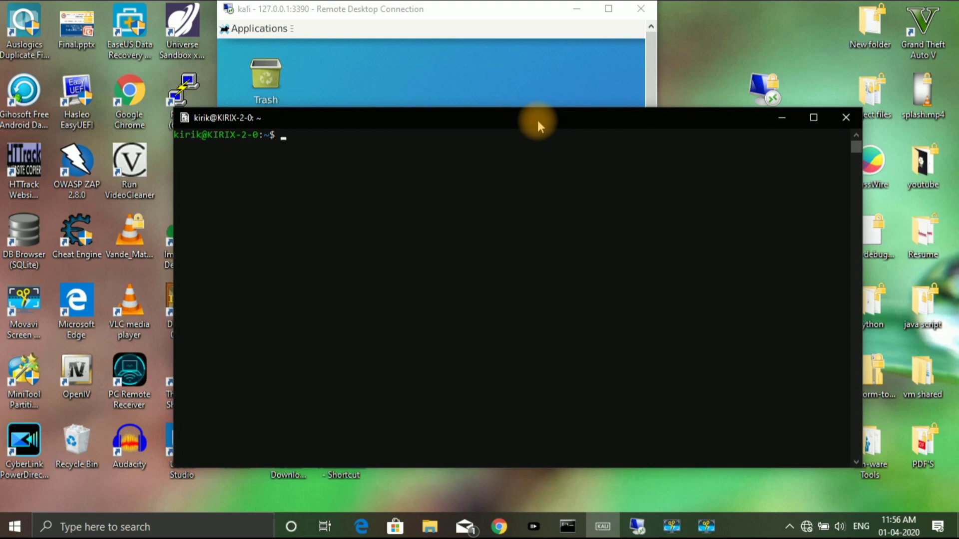
# Bring the Kali remote desktop session to the front and maximize it to view the Xfce desktop
pyautogui.click(514, 101)
pyautogui.click(608, 9)
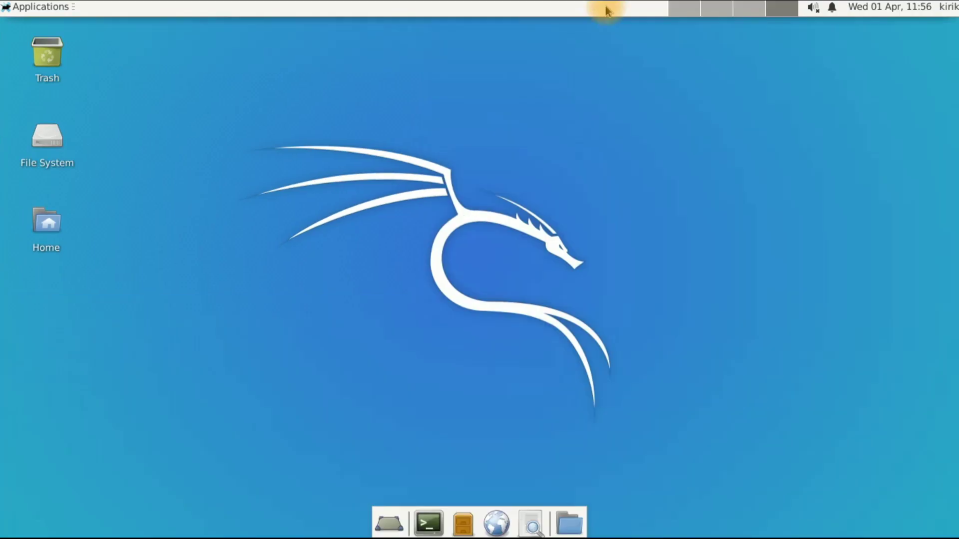
pyautogui.click(15, 8)
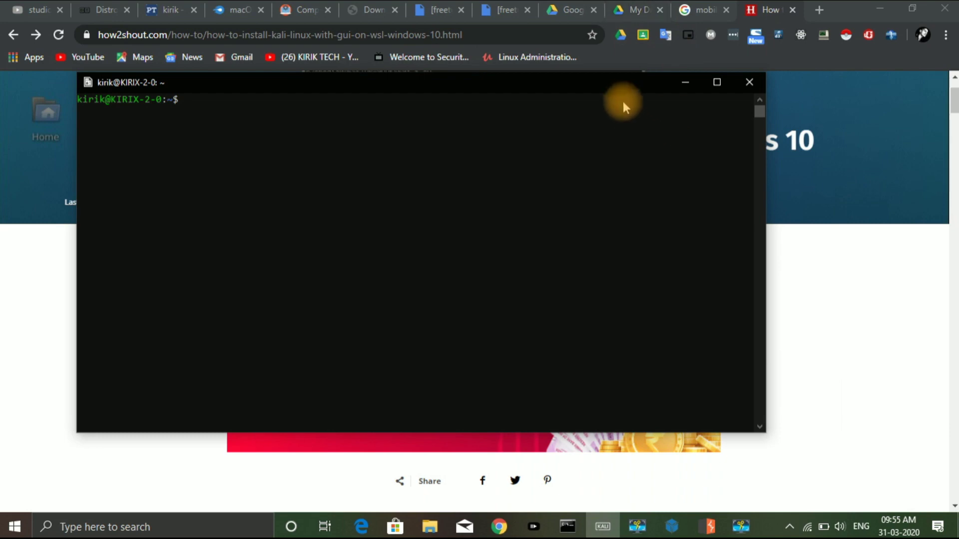
# Review the browser guide on installing Kali Linux with a GUI on WSL, down to its update and XFCE installation commands
pyautogui.moveTo(623, 97); pyautogui.dragTo(615, 120)
pyautogui.click(846, 246)
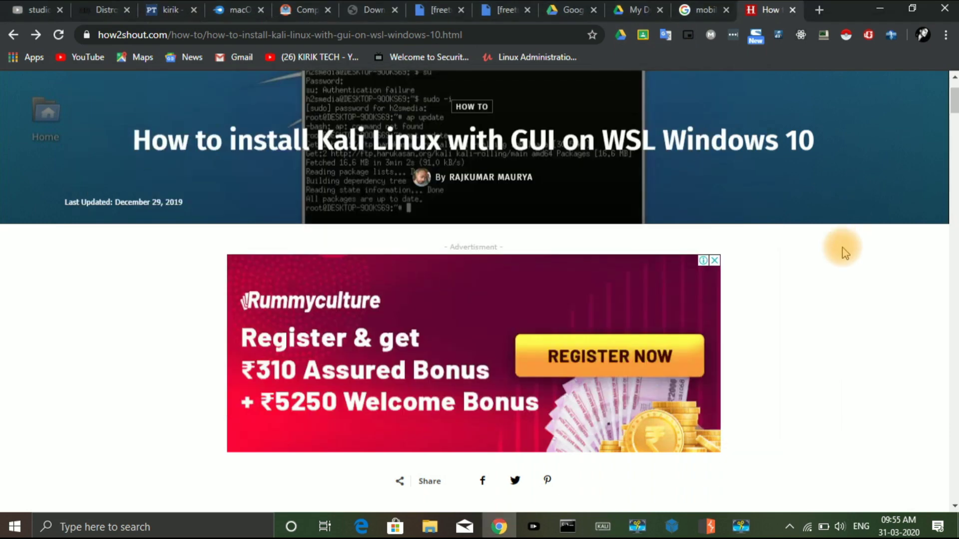
pyautogui.scroll(-15, 823, 300)
pyautogui.scroll(15, 823, 298)
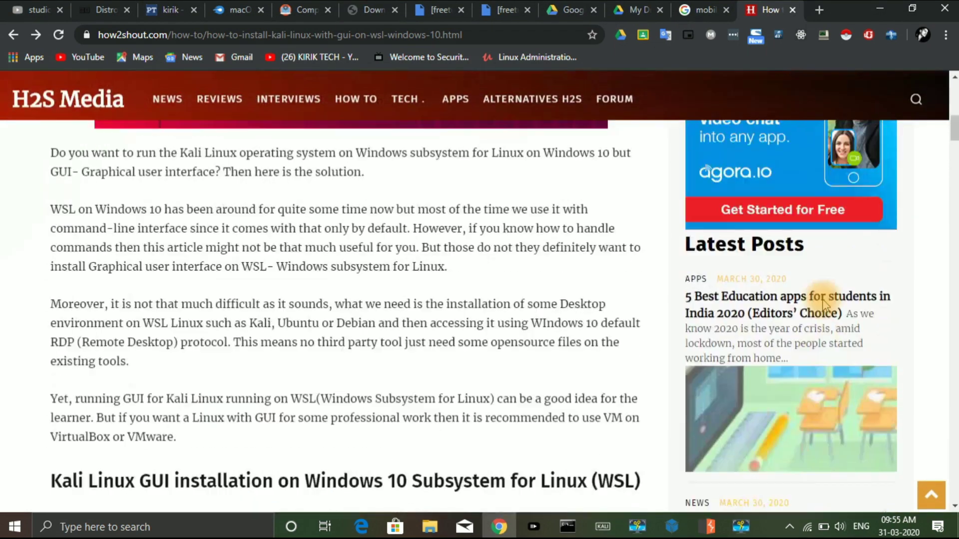
pyautogui.scroll(-10, 822, 298)
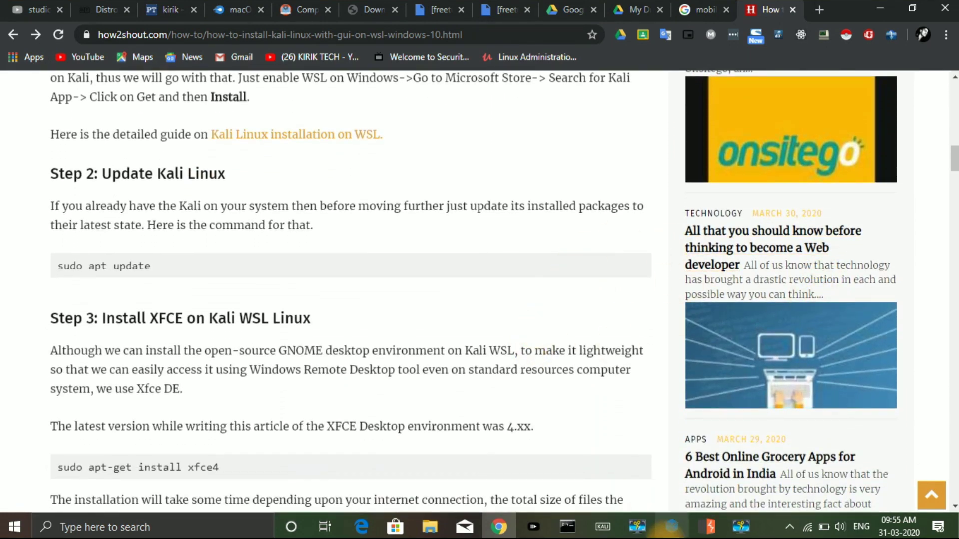
# In the Kali terminal, run sudo apt install xfce4 and enter the sudo password
pyautogui.click(603, 526)
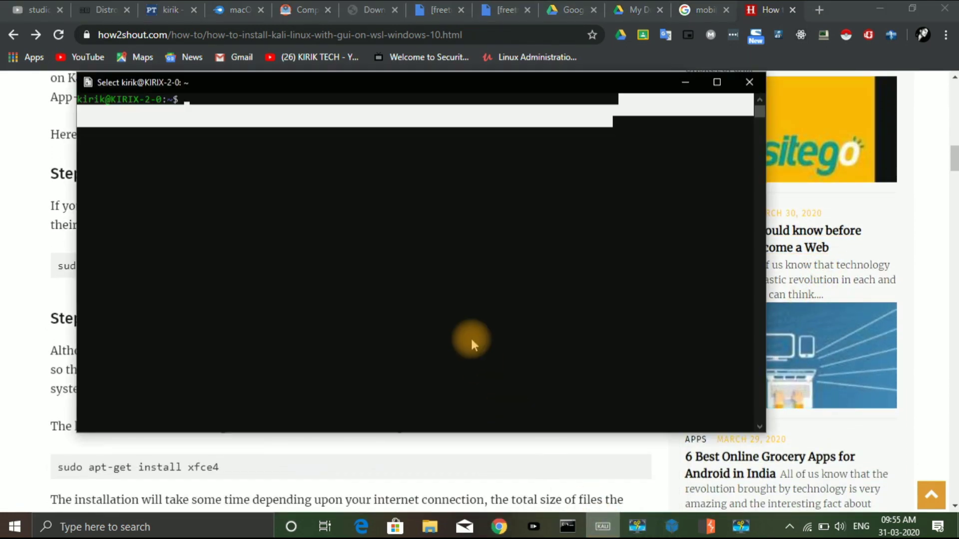
pyautogui.click(340, 183)
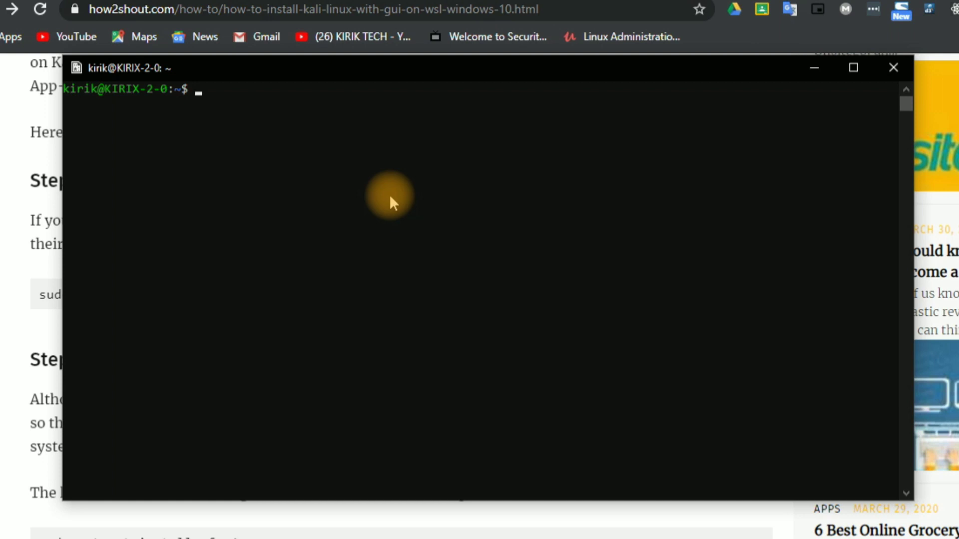
pyautogui.write('sudo apt install xfce')
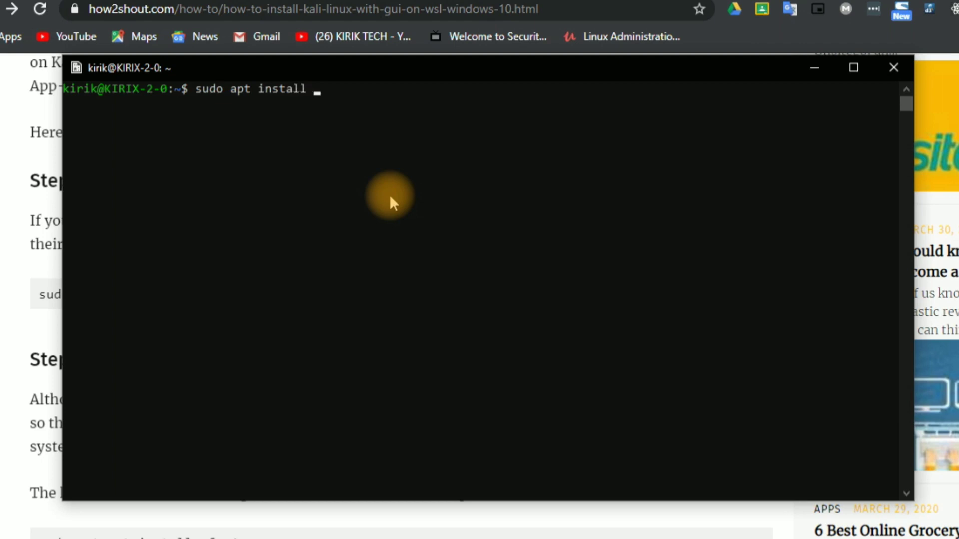
pyautogui.write('4')
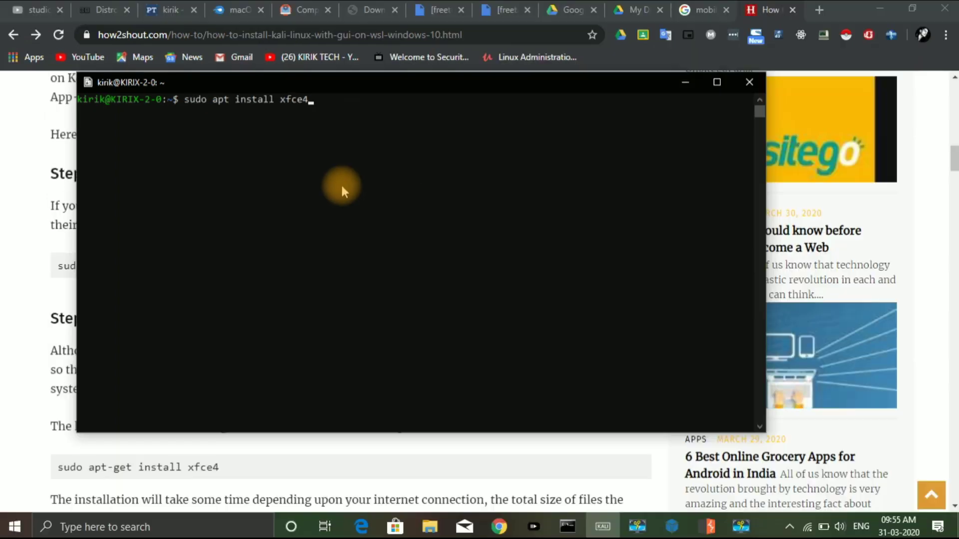
pyautogui.press('Return')
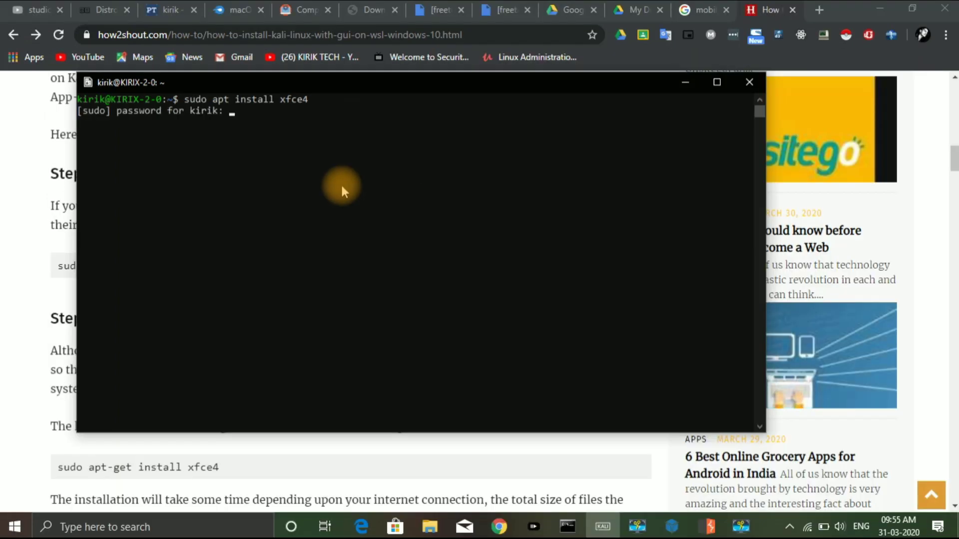
pyautogui.press('Return')
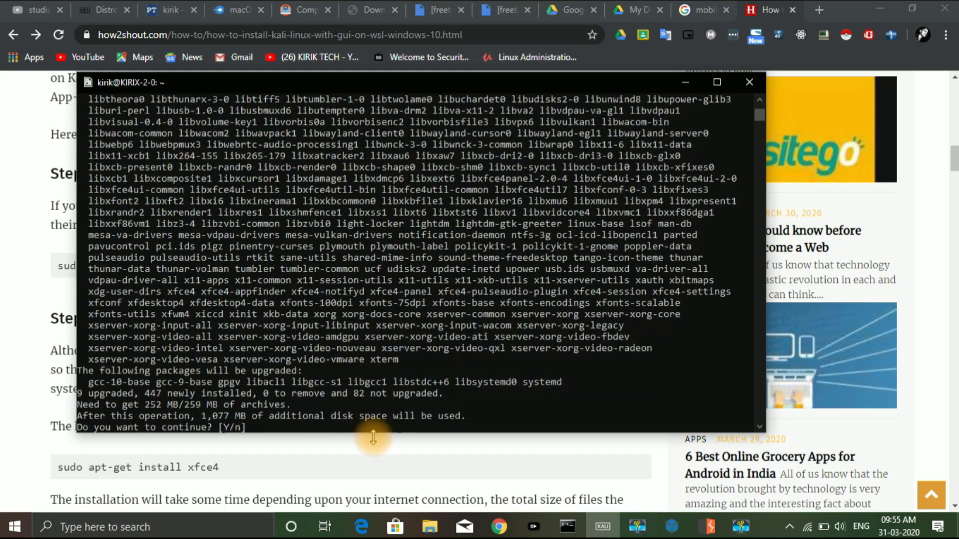
# Check the download size and required disk space for xfce4, and confirm the installation with y
pyautogui.doubleClick(150, 404)
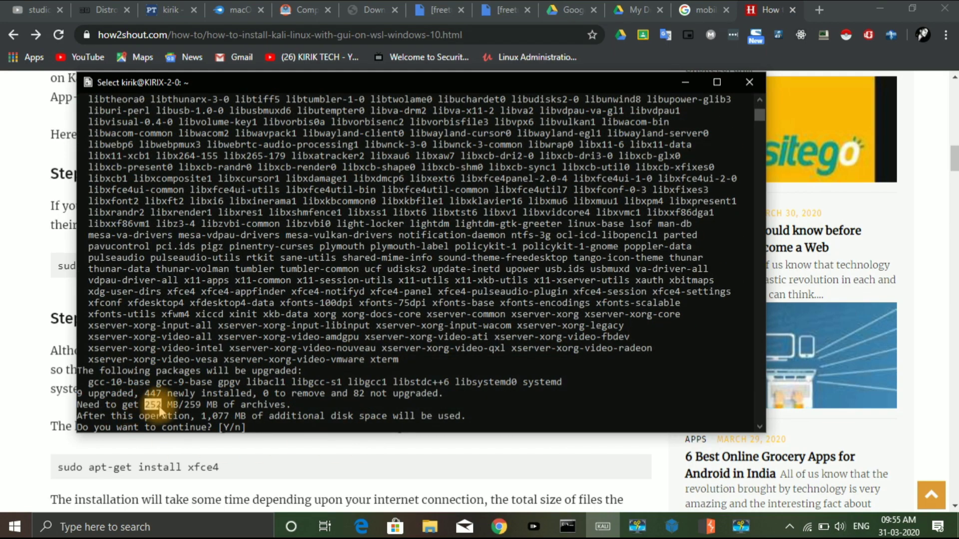
pyautogui.click(193, 405)
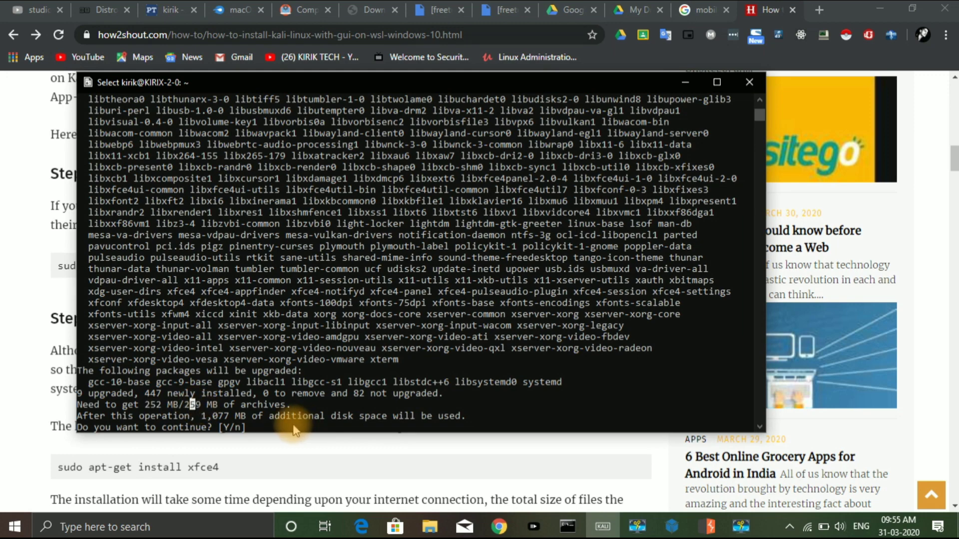
pyautogui.write('y')
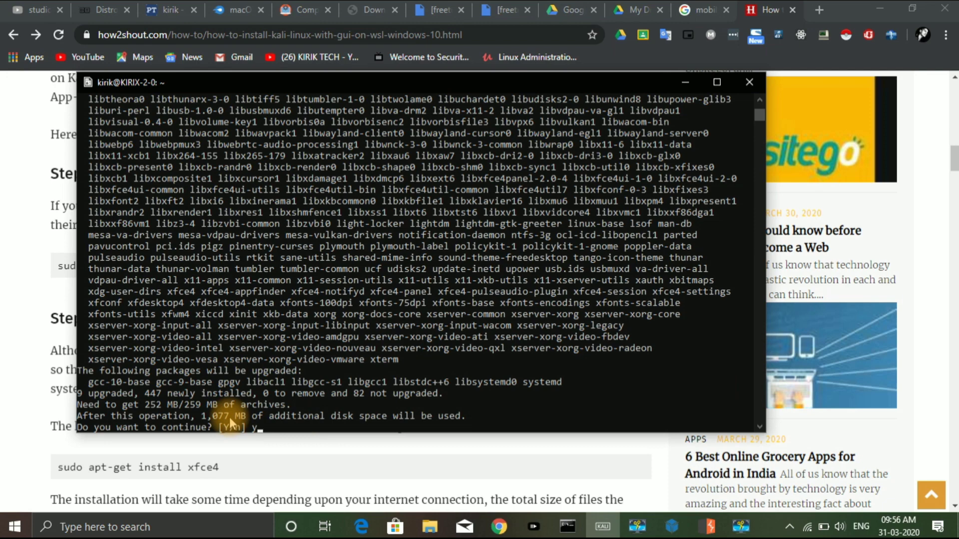
pyautogui.moveTo(231, 419); pyautogui.dragTo(204, 421)
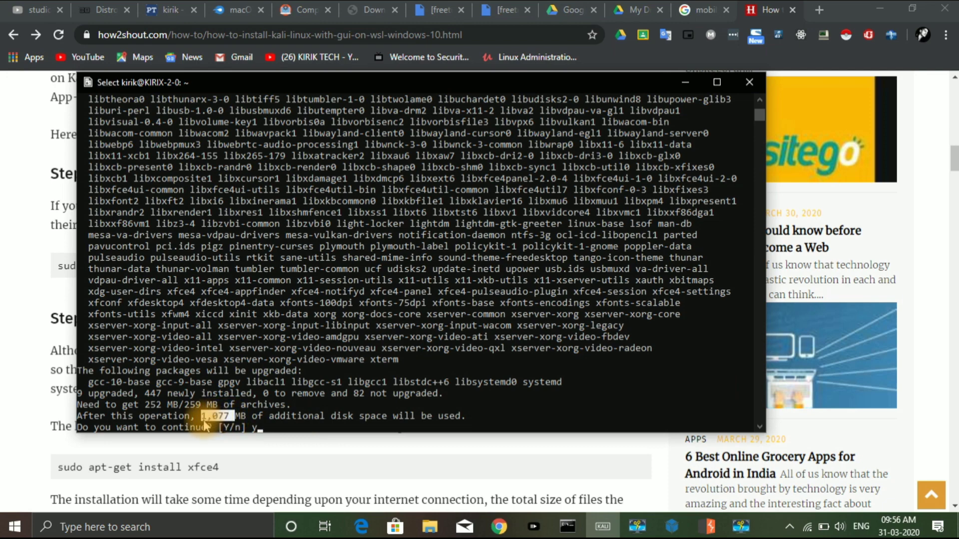
pyautogui.click(301, 418)
pyautogui.press('Escape')
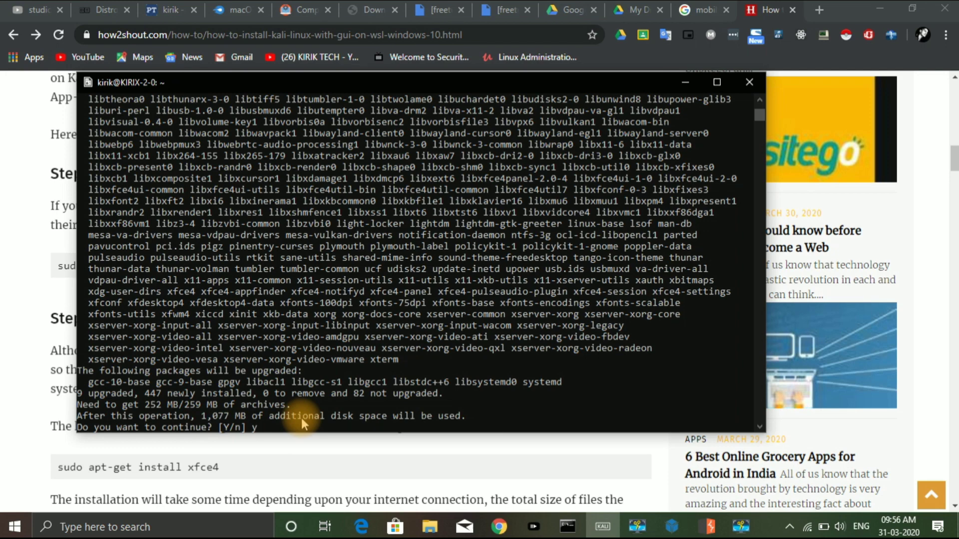
pyautogui.press('Return')
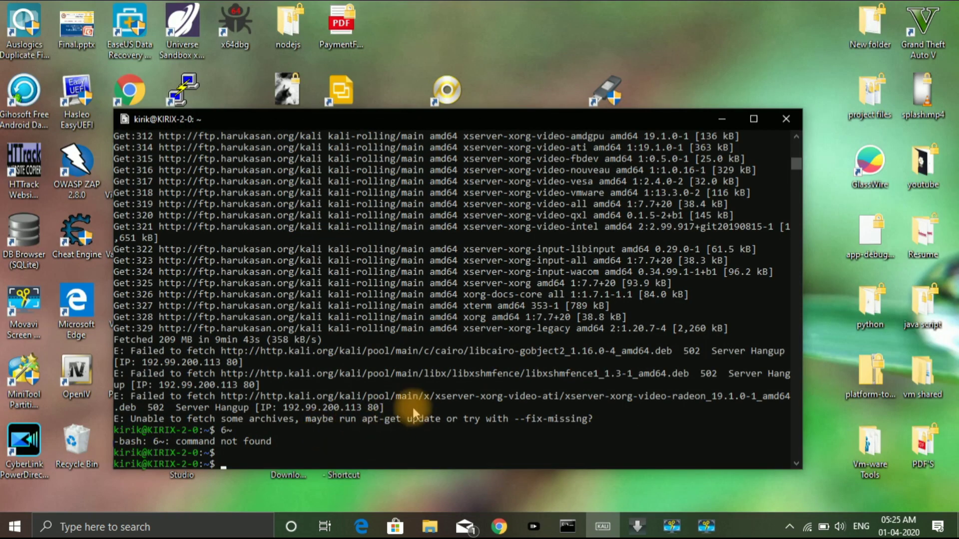
# Run sudo apt install xfce4 again and accept the English (US) keyboard layout
pyautogui.write('sudo apt install xfce4')
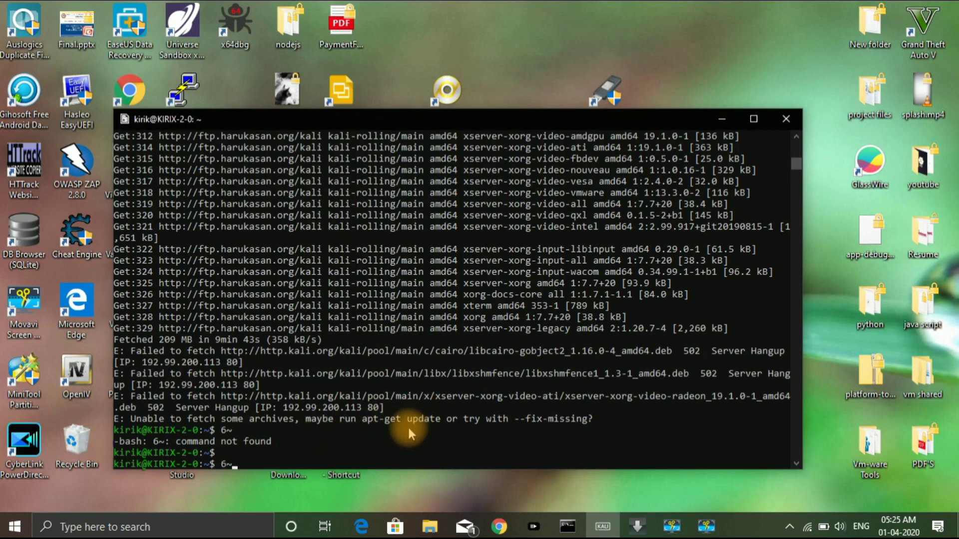
pyautogui.press('Return')
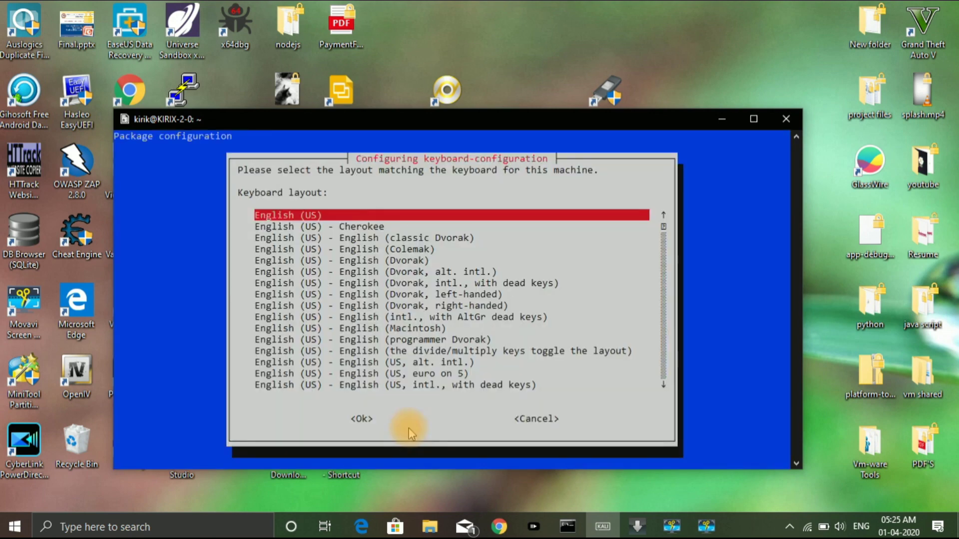
pyautogui.press('Return')
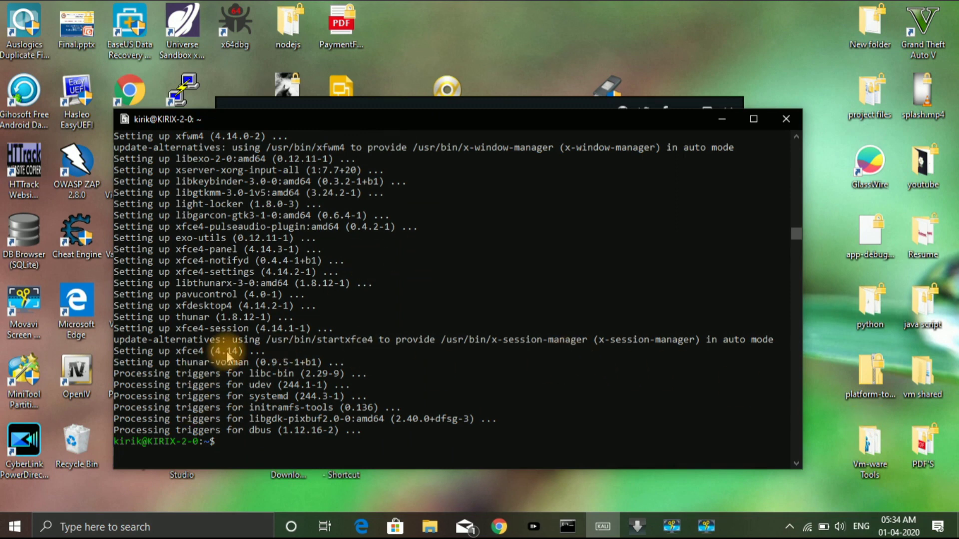
# Clear the terminal output with the clear command
pyautogui.write('cl')
pyautogui.write('era')
pyautogui.press('BackSpace')
pyautogui.press('BackSpace')
pyautogui.write('ar')
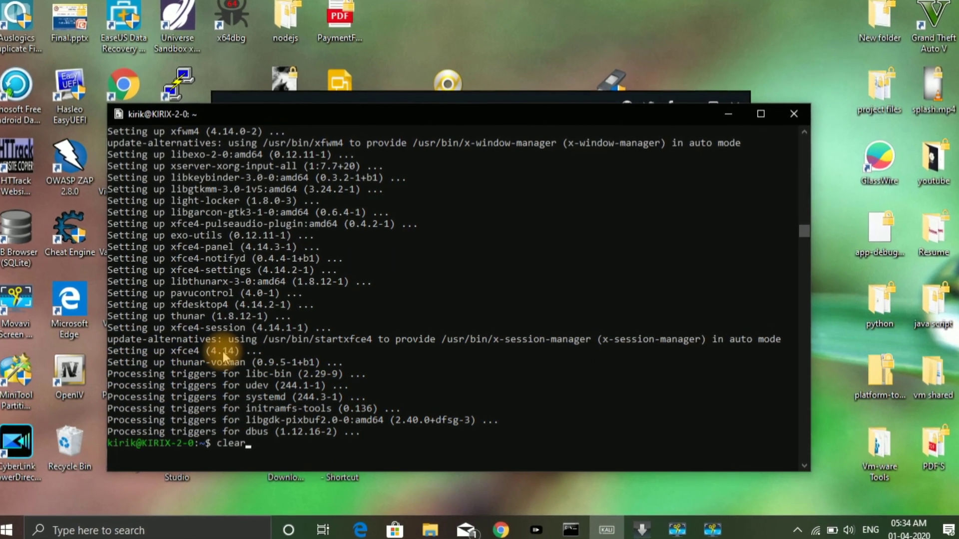
pyautogui.press('Return')
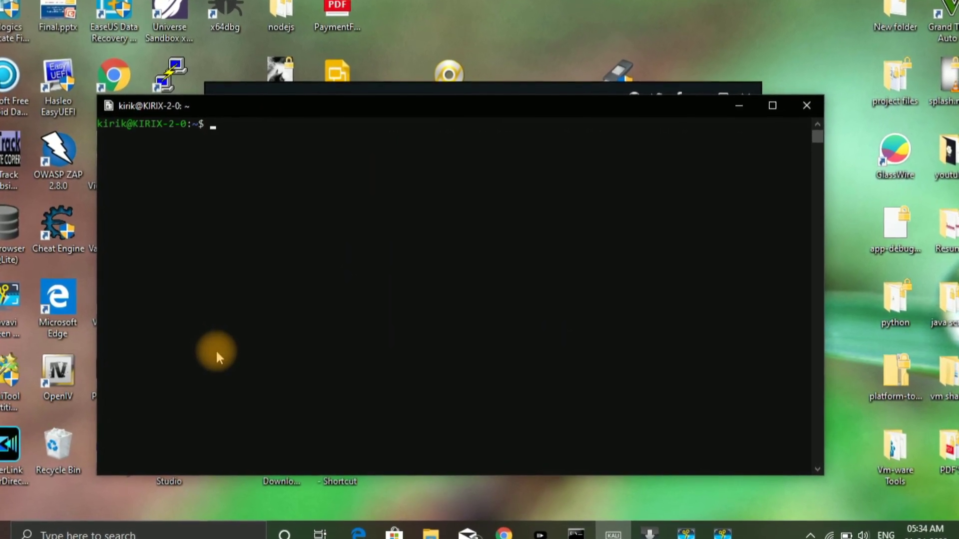
# Install the remote desktop server with sudo apt install xrdp and accept the prompt to continue
pyautogui.press('Up')
pyautogui.press('Up')
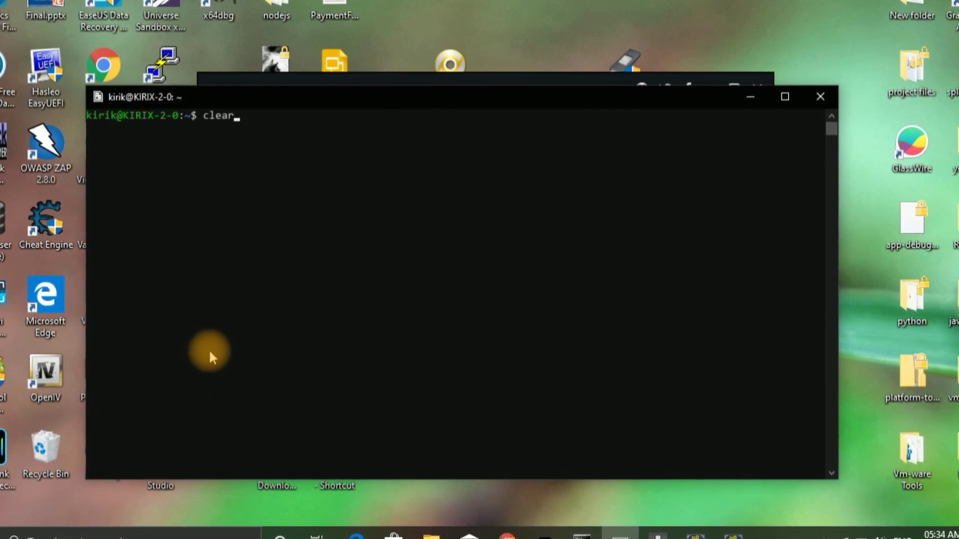
pyautogui.press('BackSpace')
pyautogui.press('BackSpace')
pyautogui.press('BackSpace')
pyautogui.press('BackSpace')
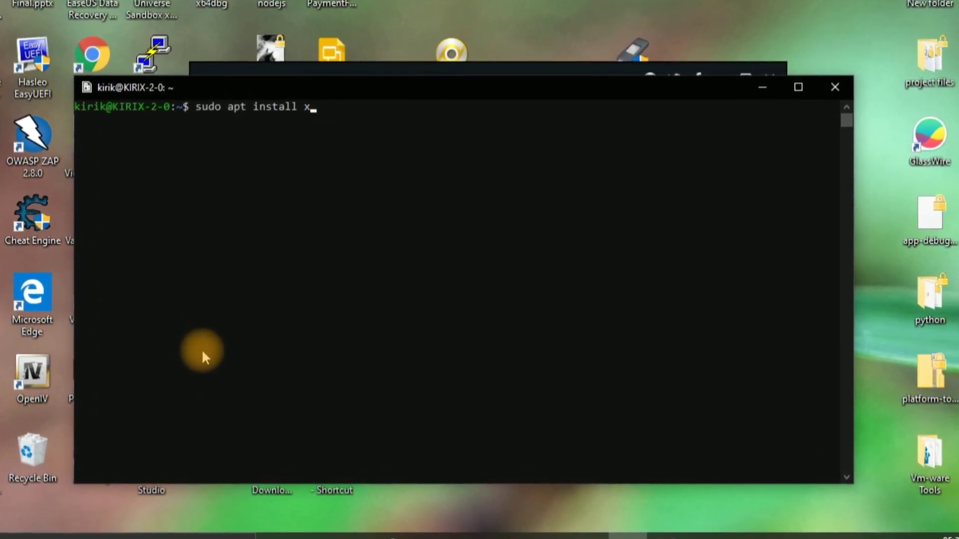
pyautogui.write('rdp')
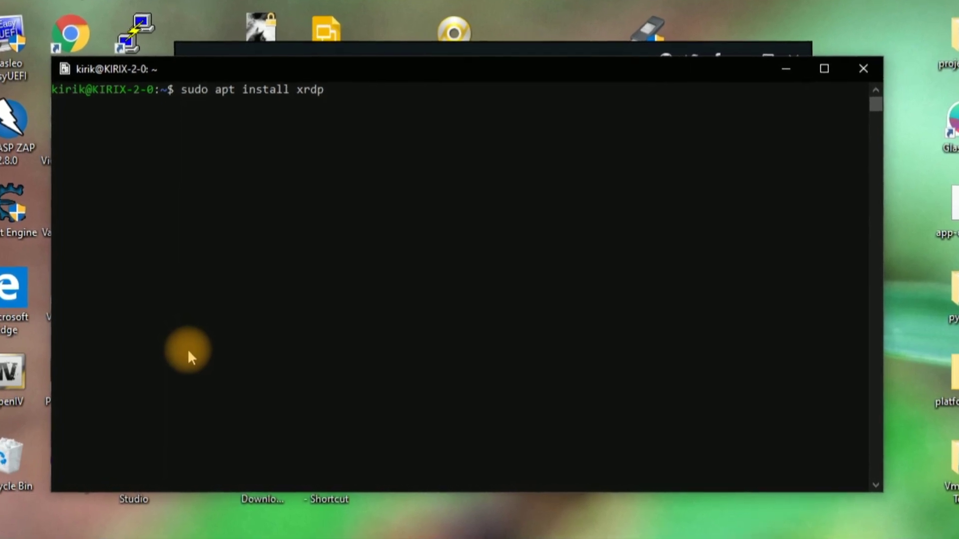
pyautogui.press('Return')
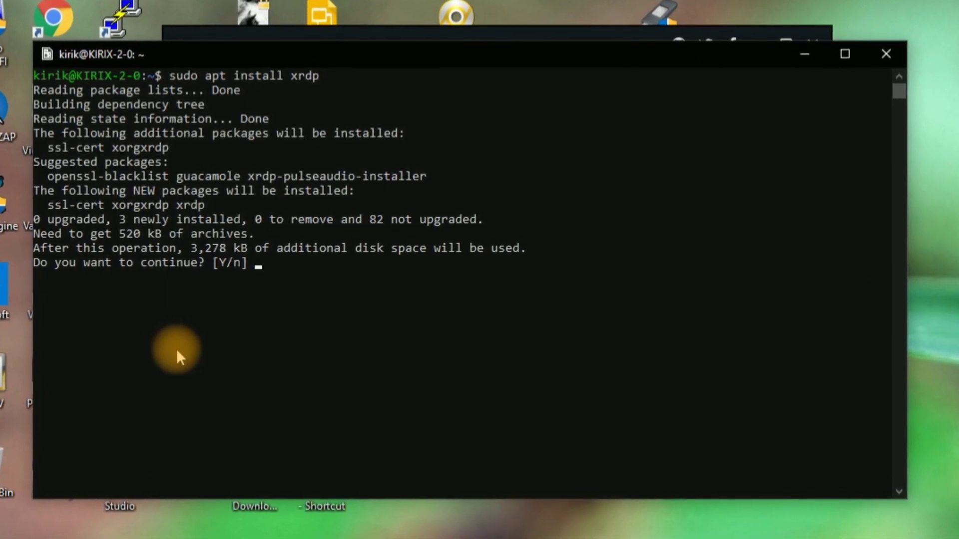
pyautogui.press('Return')
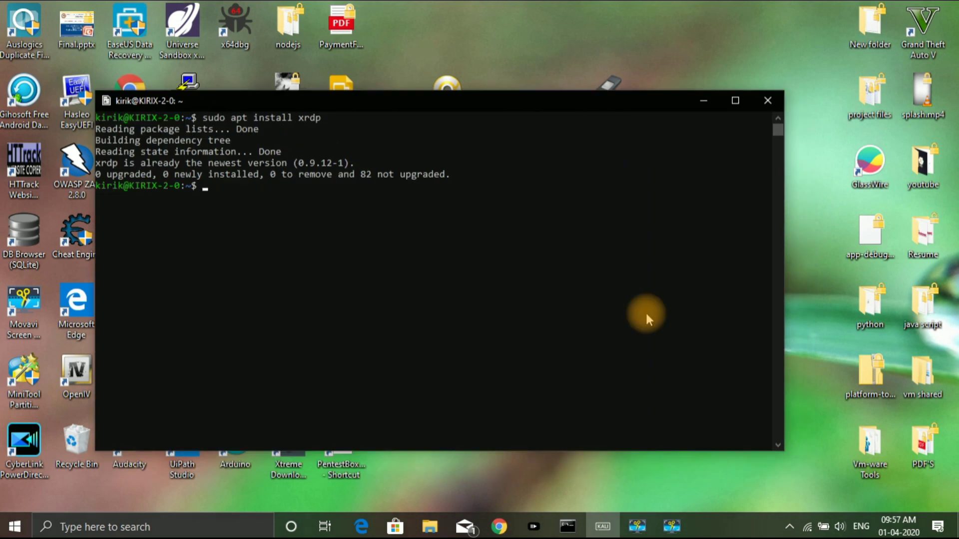
# Clear the terminal and start the remote desktop server with sudo service xrdp start
pyautogui.write('clear')
pyautogui.press('Return')
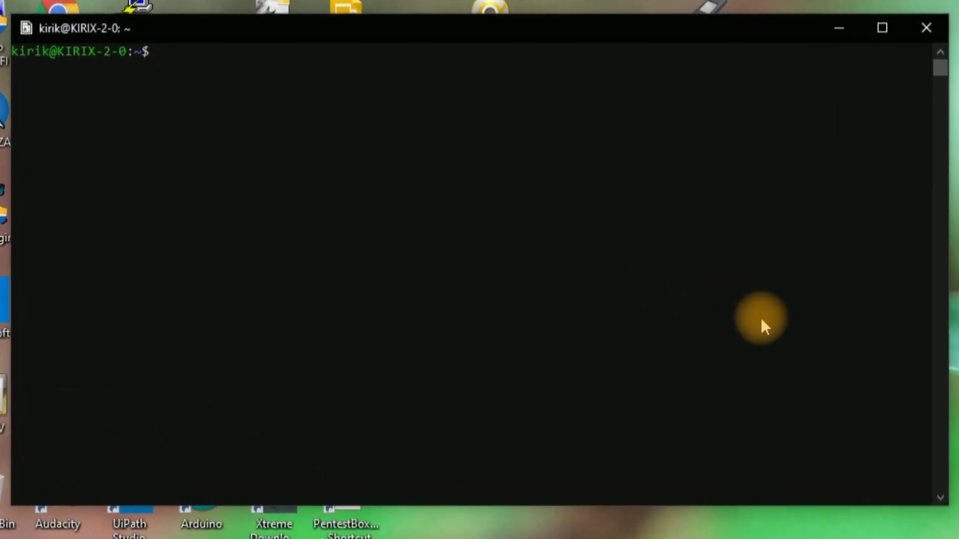
pyautogui.write('sudo')
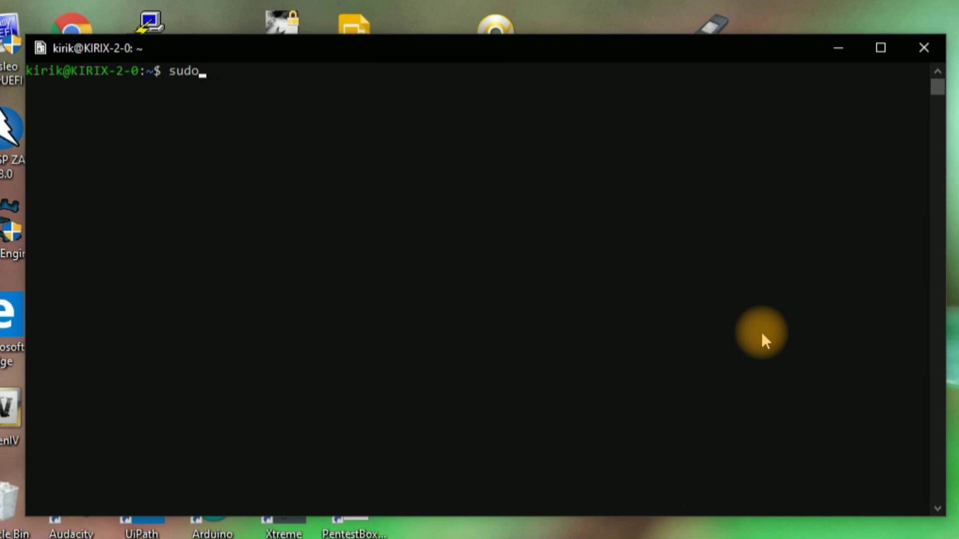
pyautogui.write(' service xrd')
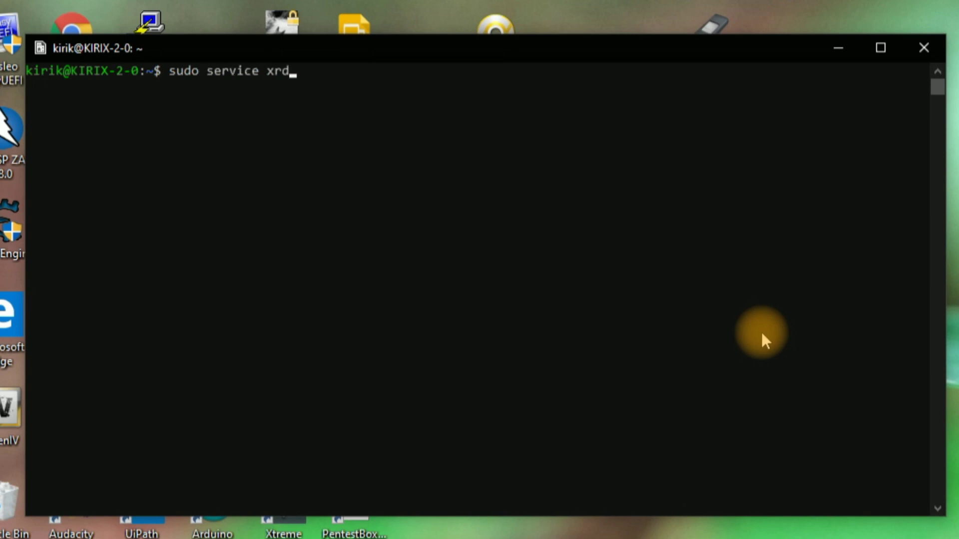
pyautogui.write('p start')
pyautogui.press('Return')
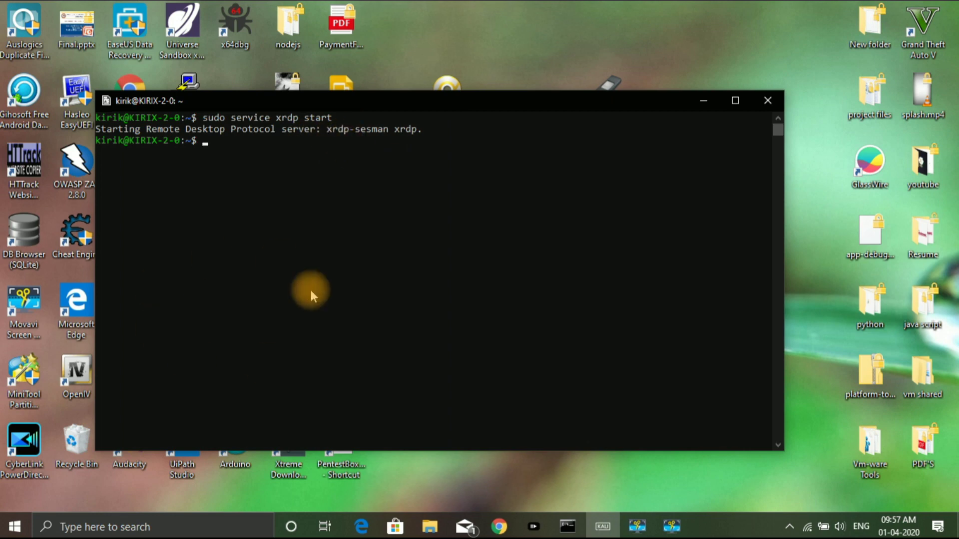
# Open Remote Desktop Connection, try to connect to 127.0.0.1:3389, and close the connection window
pyautogui.click(181, 525)
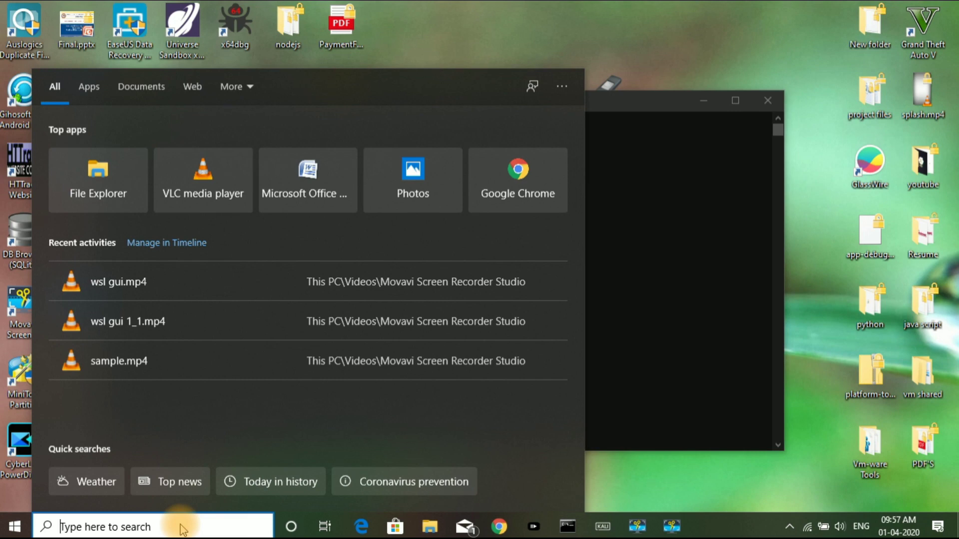
pyautogui.write('remo')
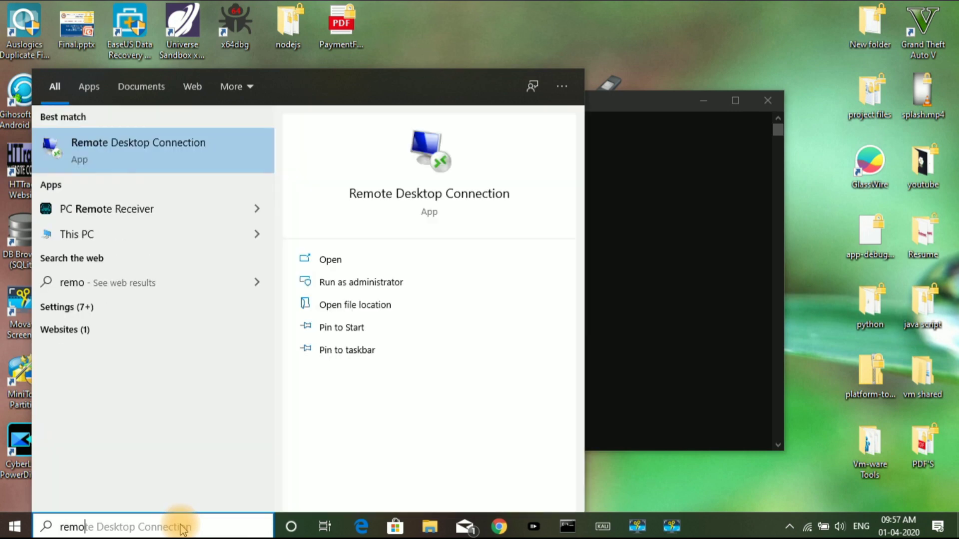
pyautogui.click(172, 155)
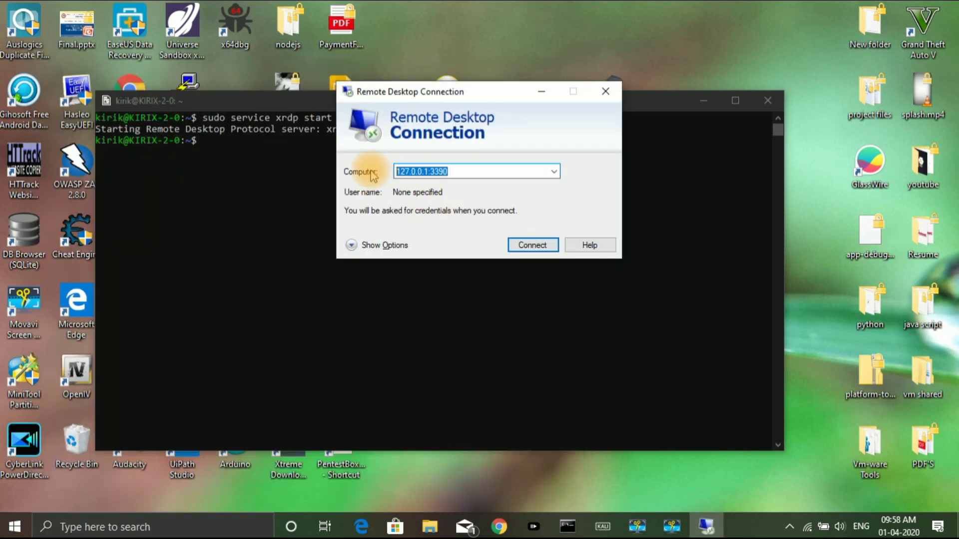
pyautogui.write('127')
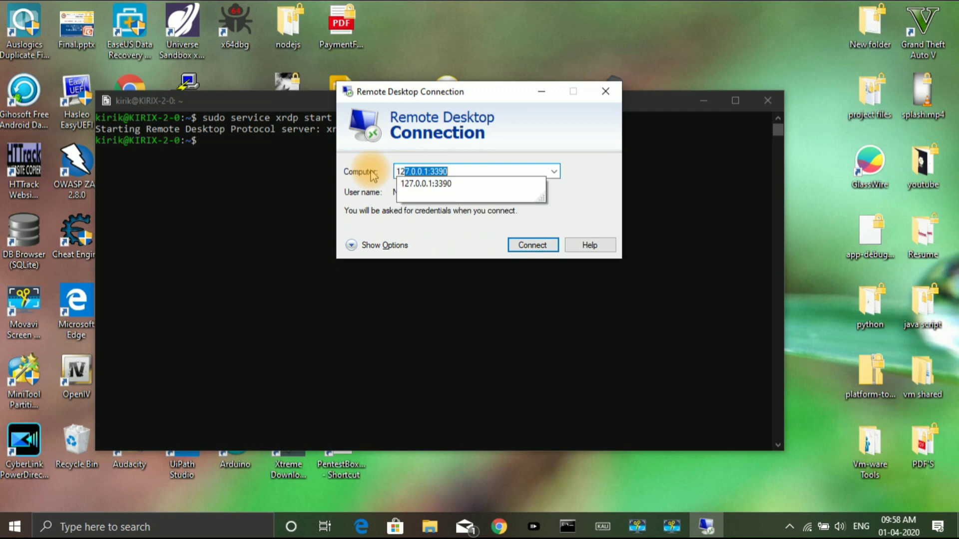
pyautogui.write('.0')
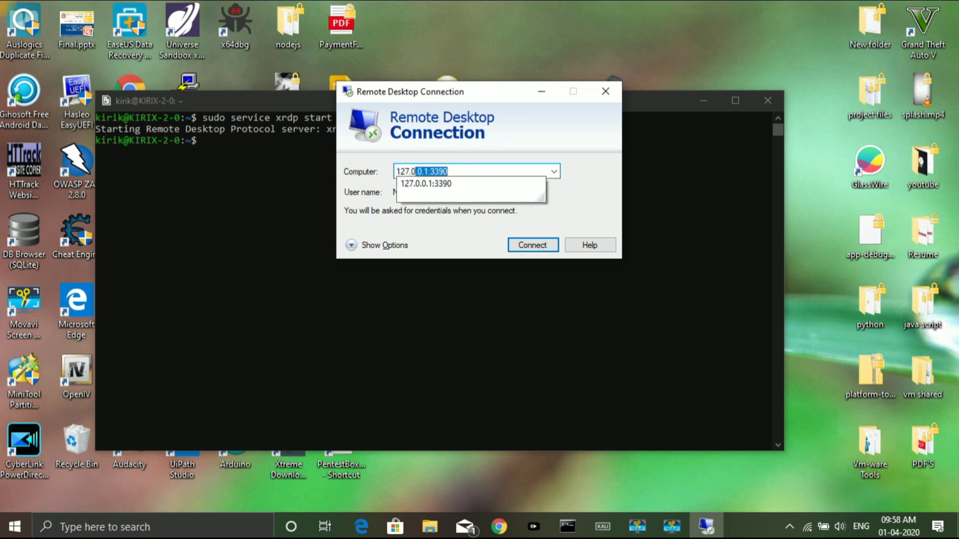
pyautogui.write('.0.1:3389')
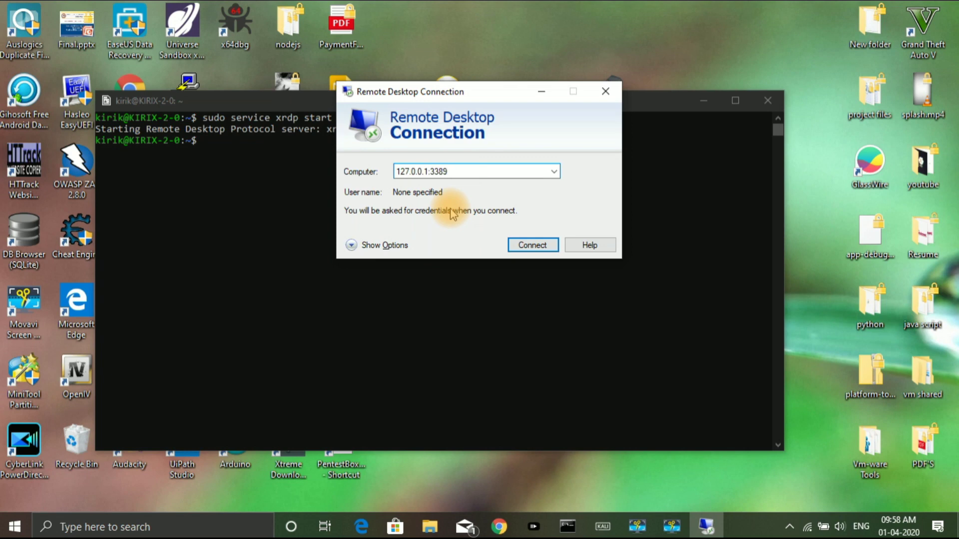
pyautogui.click(524, 250)
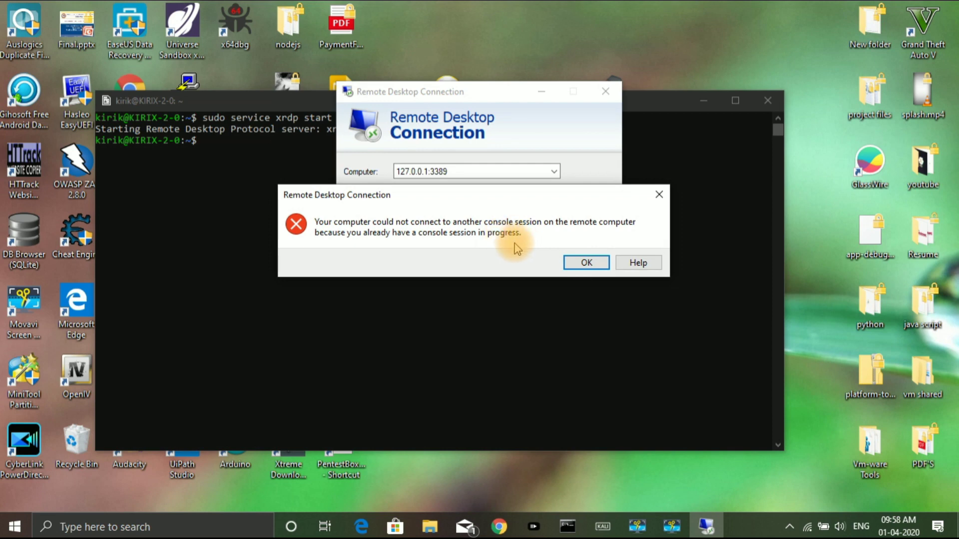
pyautogui.click(575, 260)
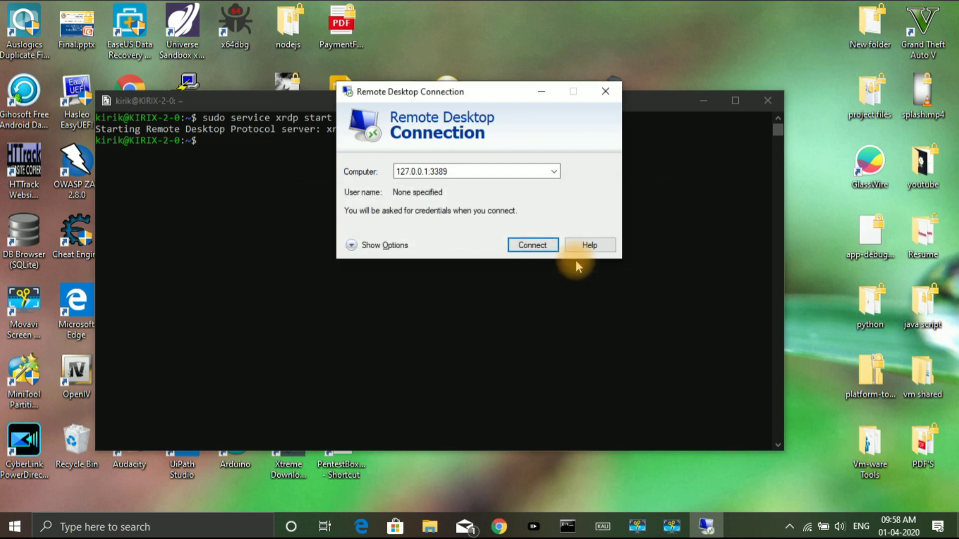
pyautogui.click(606, 92)
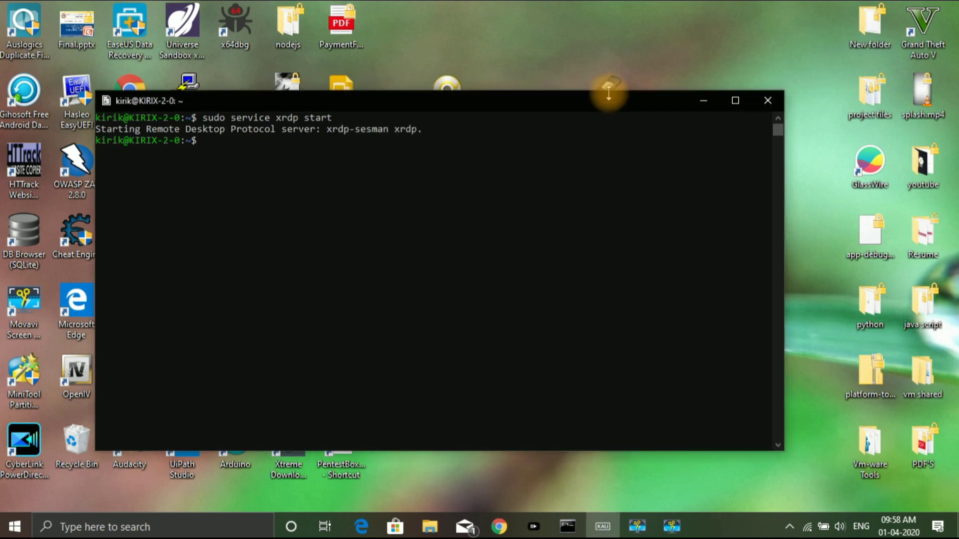
# Switch to Chrome and find the command for editing the XRDP configuration file in the Kali GUI guide
pyautogui.click(489, 533)
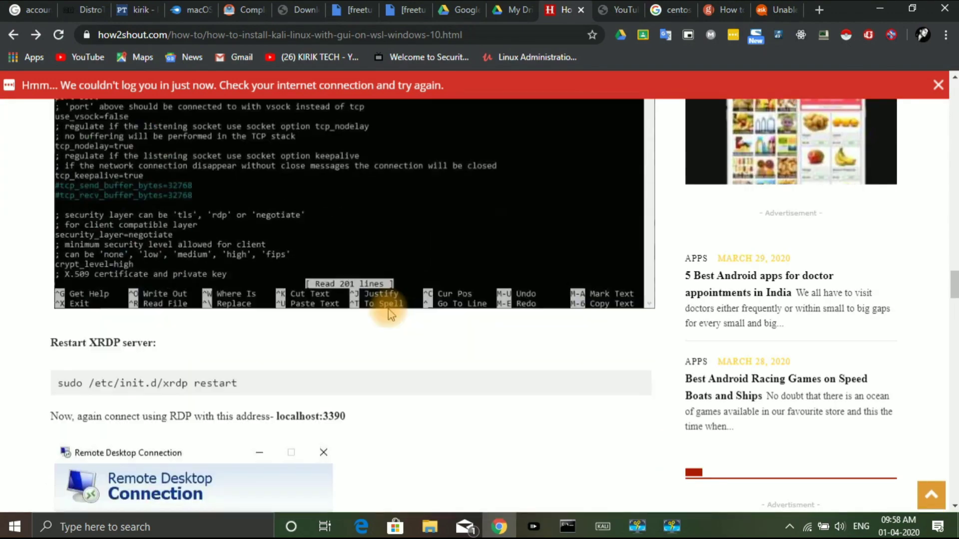
pyautogui.scroll(2, 388, 312)
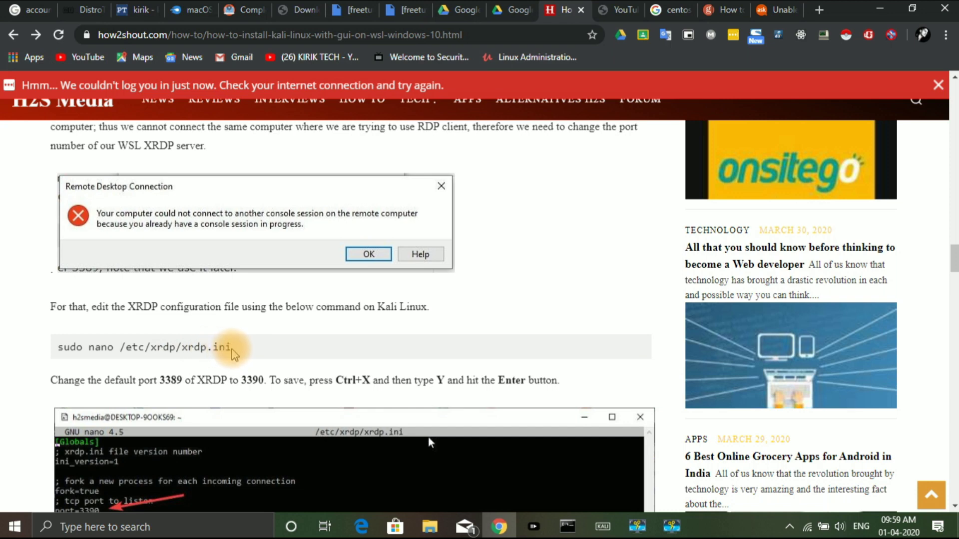
pyautogui.moveTo(233, 347); pyautogui.dragTo(58, 347)
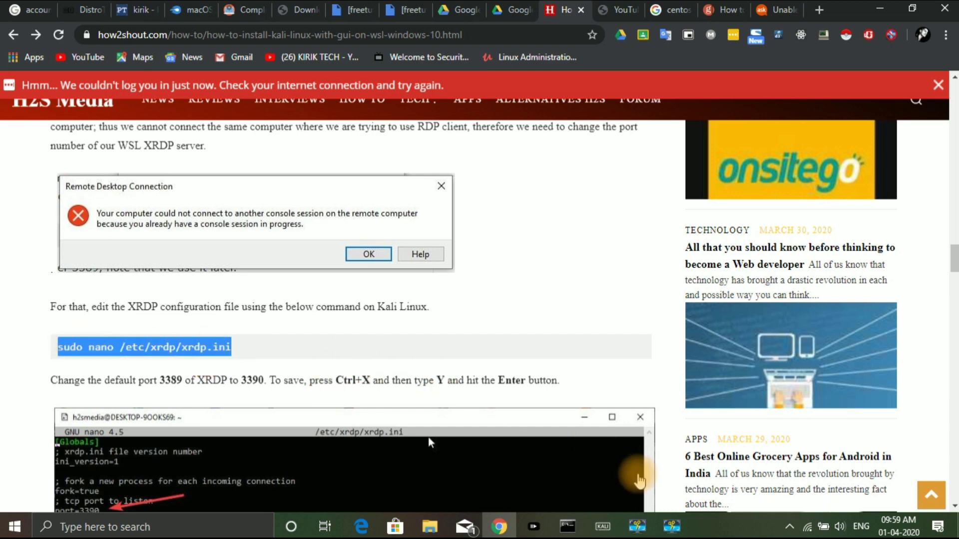
# Switch to the Kali terminal and install the nano editor with sudo apt install nano
pyautogui.click(607, 529)
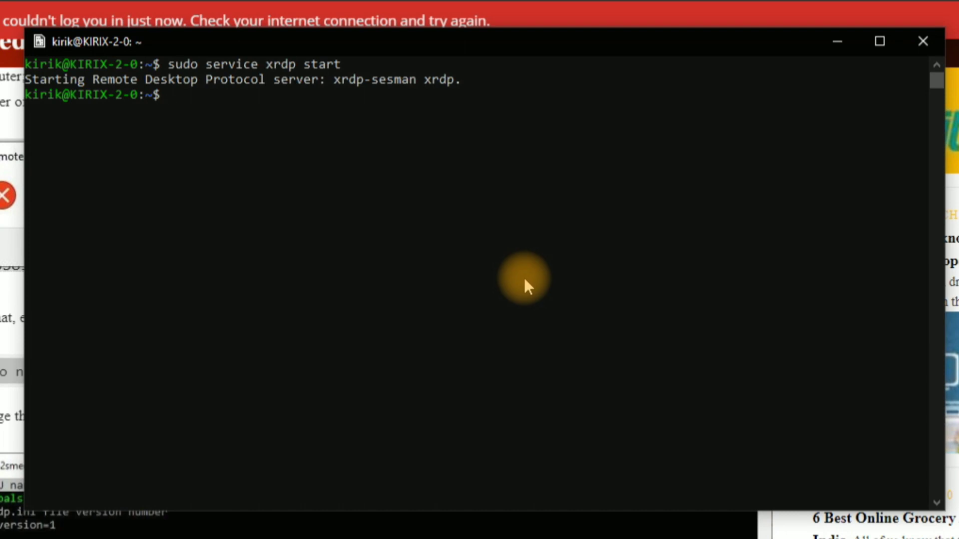
pyautogui.write('sudo apt i')
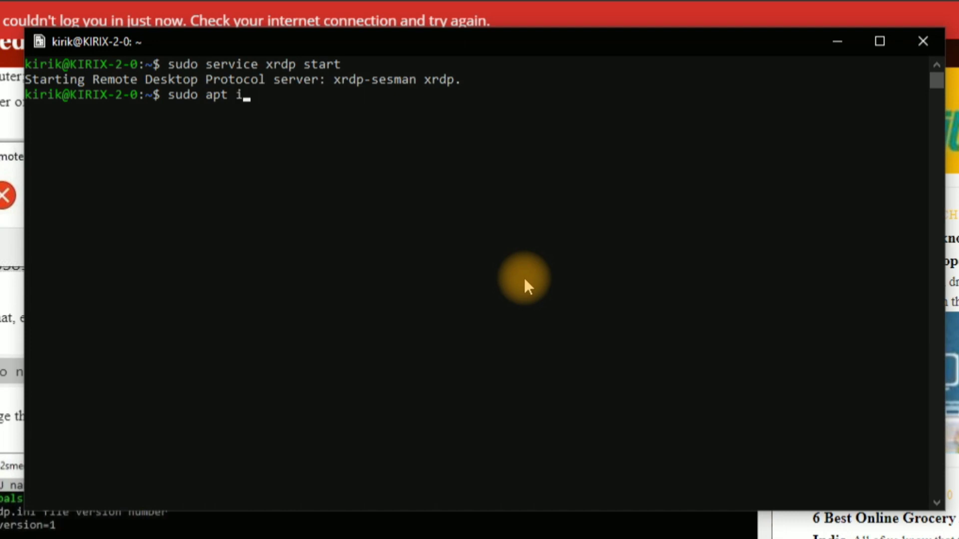
pyautogui.write('nstall nan')
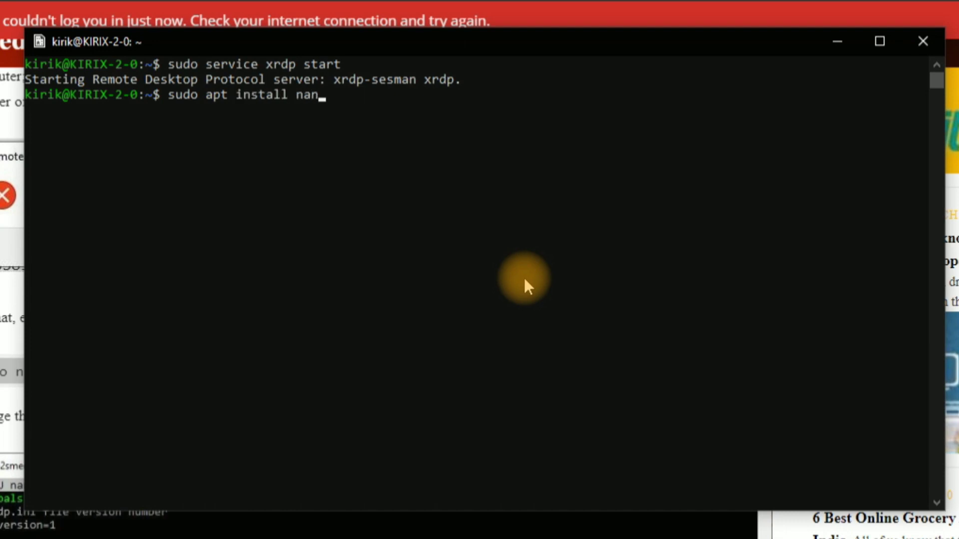
pyautogui.write('o')
pyautogui.press('Return')
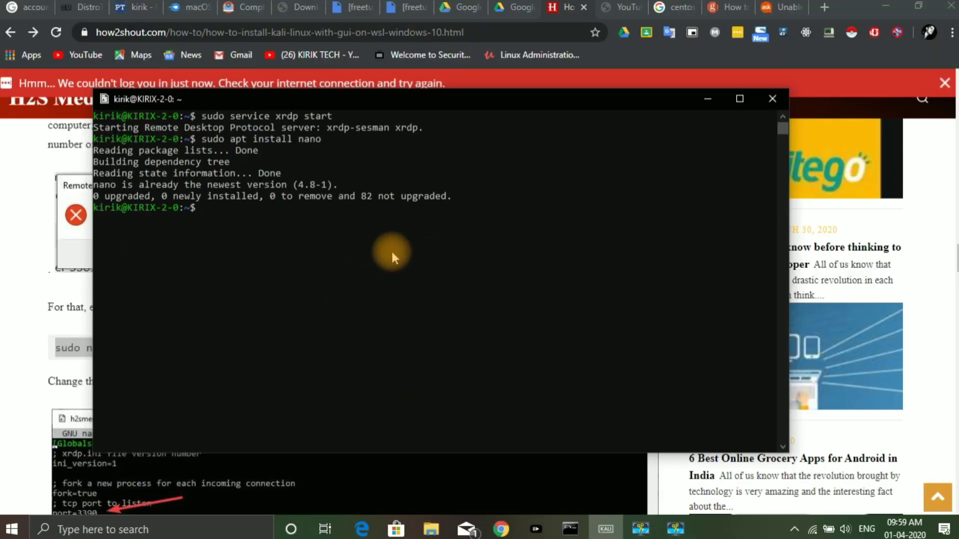
# Copy the command sudo nano /etc/xrdp/xrdp.ini from the browser guide and run it in the Kali terminal
pyautogui.click(30, 312)
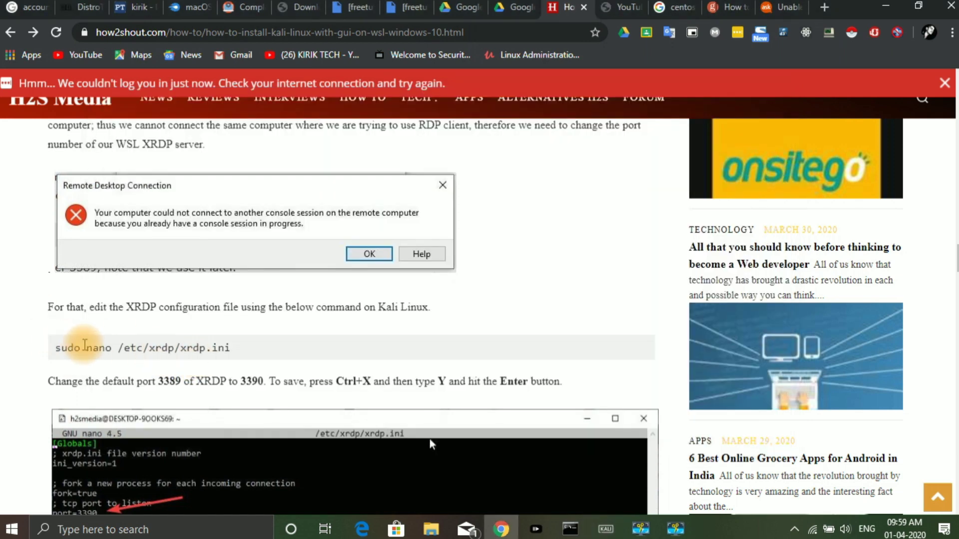
pyautogui.moveTo(233, 349); pyautogui.dragTo(58, 348)
pyautogui.rightClick(78, 350)
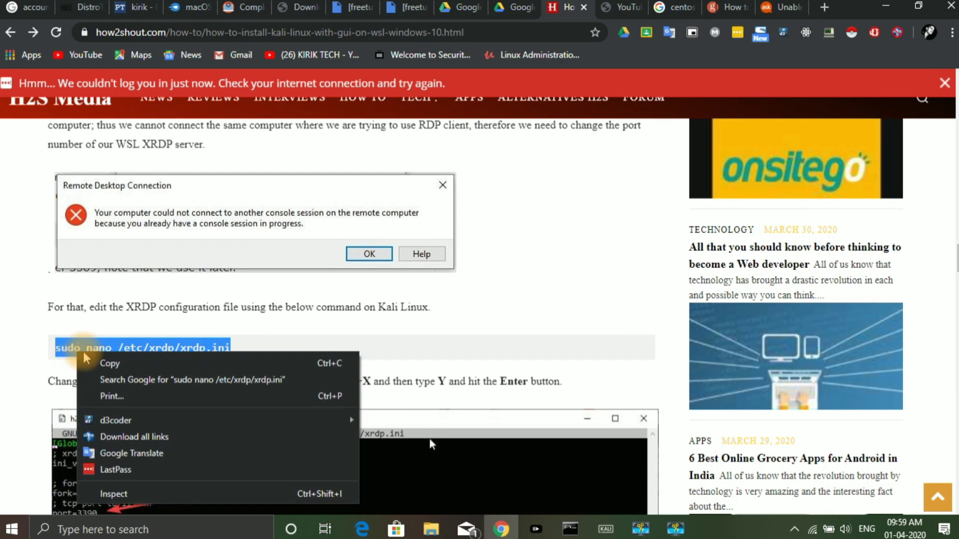
pyautogui.click(100, 365)
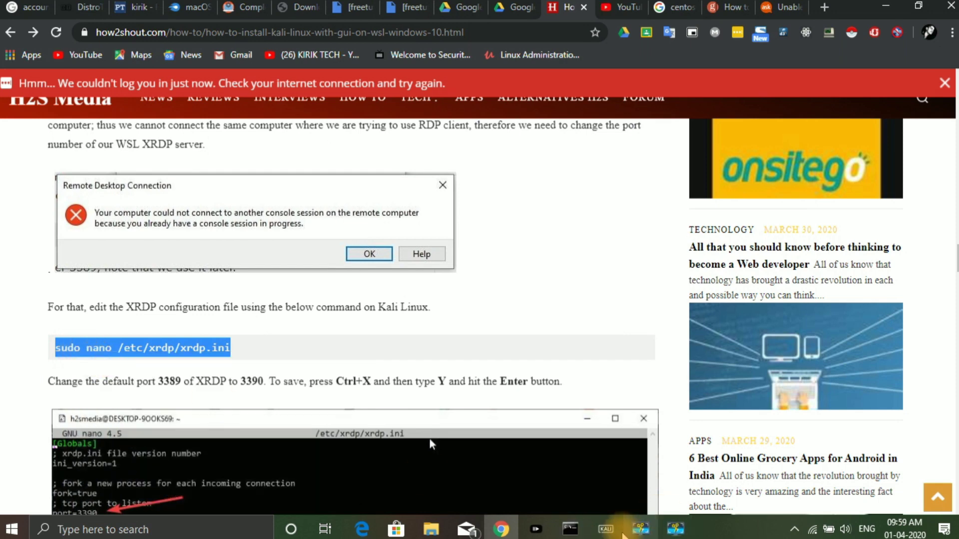
pyautogui.click(606, 528)
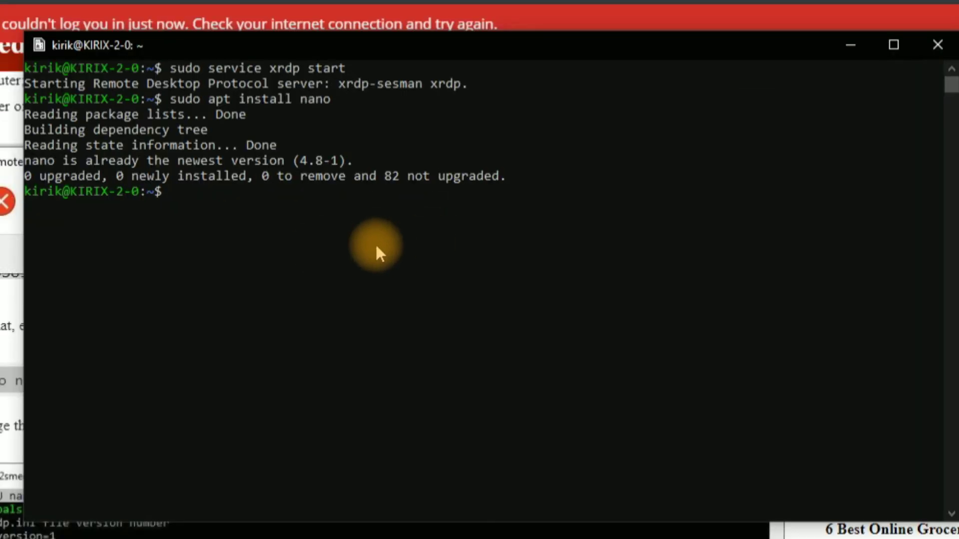
pyautogui.rightClick(376, 242)
pyautogui.press('Return')
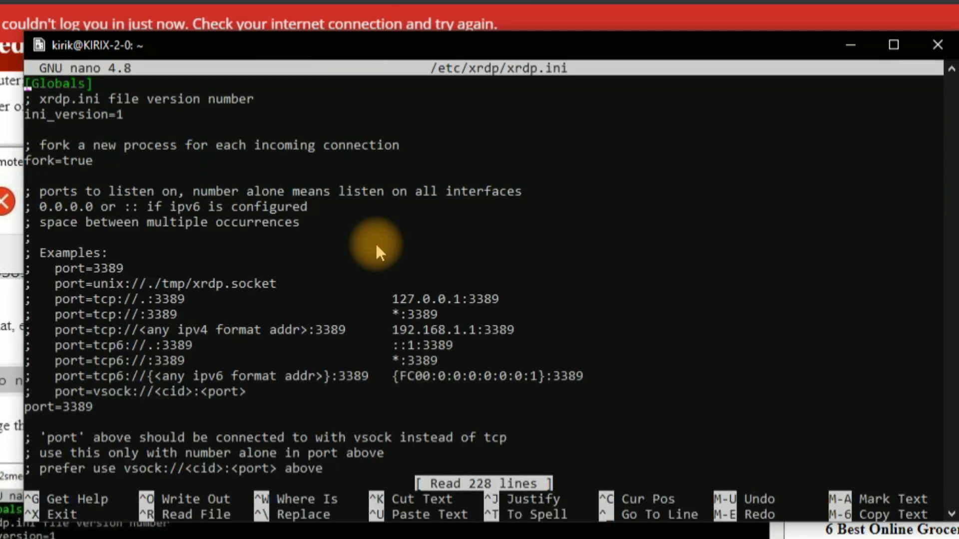
# Try to delete the last digits of the uncommented port=3389 line in xrdp.ini
pyautogui.press('Down')
pyautogui.press('Down')
pyautogui.press('Down')
pyautogui.press('Down')
pyautogui.press('Down')
pyautogui.press('Down')
pyautogui.press('Down')
pyautogui.press('Down')
pyautogui.press('Down')
pyautogui.press('Down')
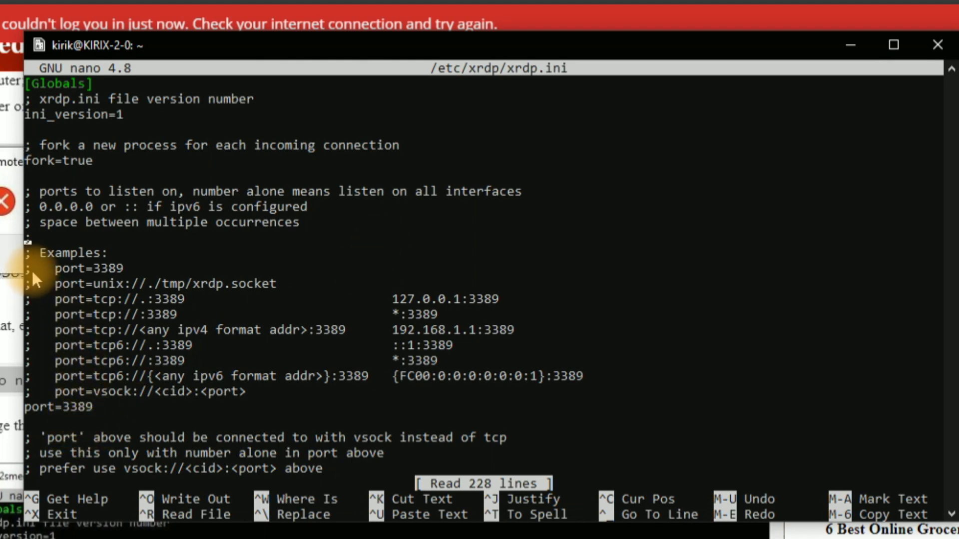
pyautogui.moveTo(32, 271); pyautogui.dragTo(121, 358)
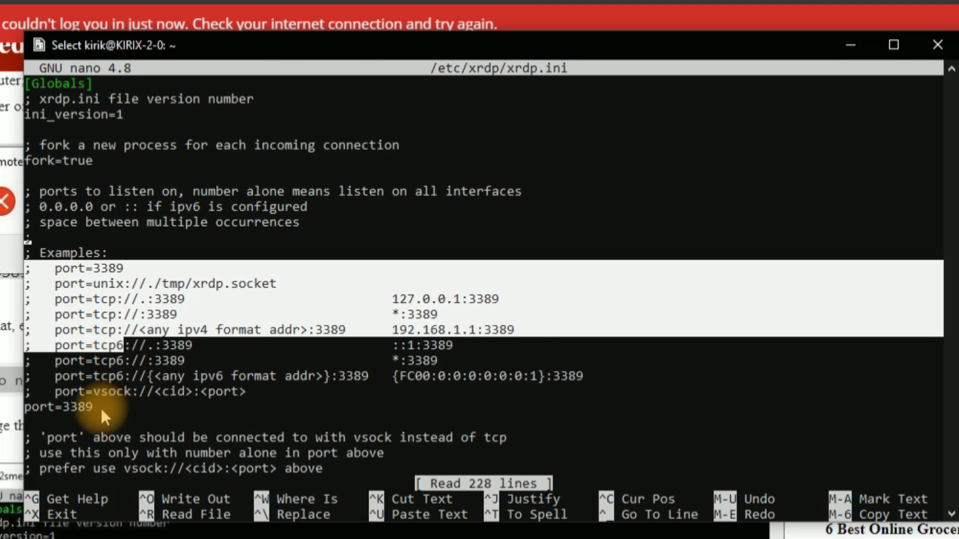
pyautogui.click(101, 408)
pyautogui.press('BackSpace')
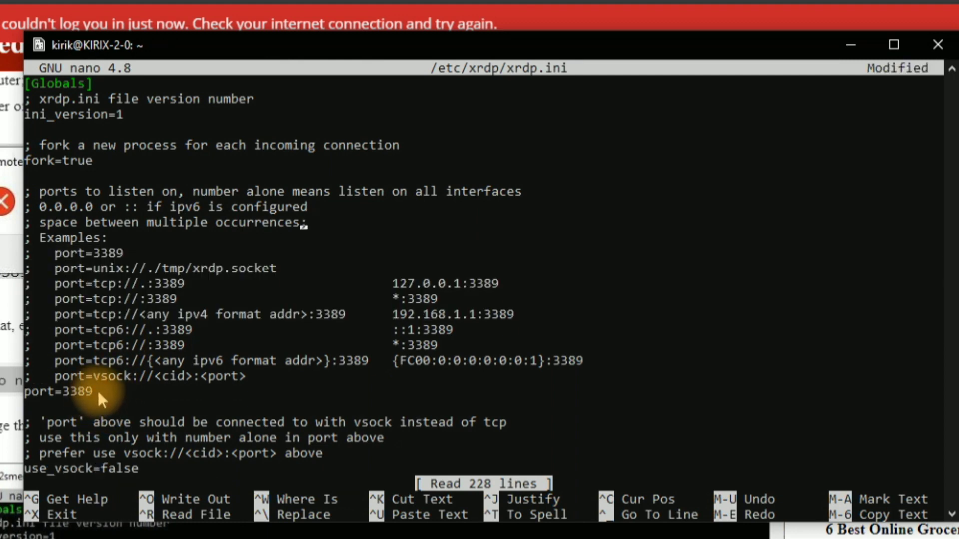
pyautogui.click(97, 391)
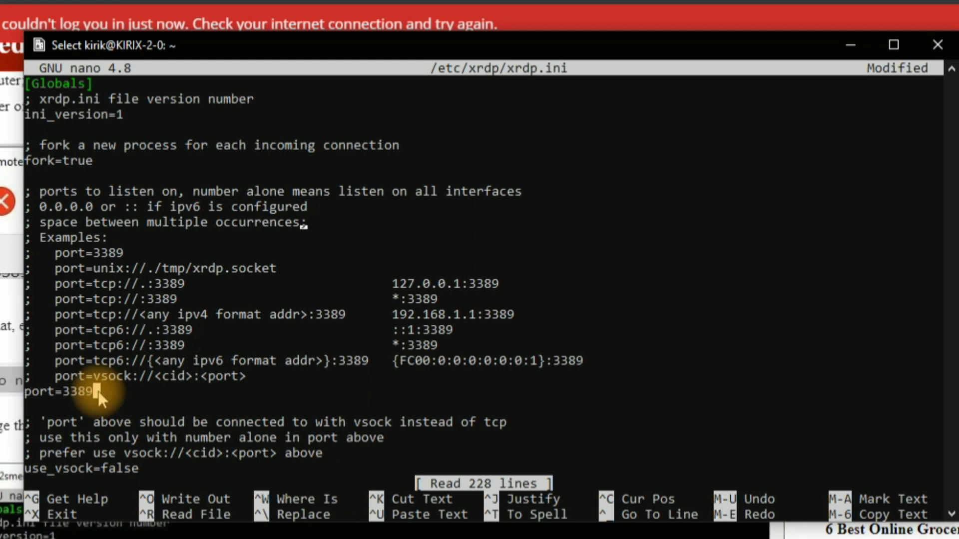
pyautogui.press('BackSpace')
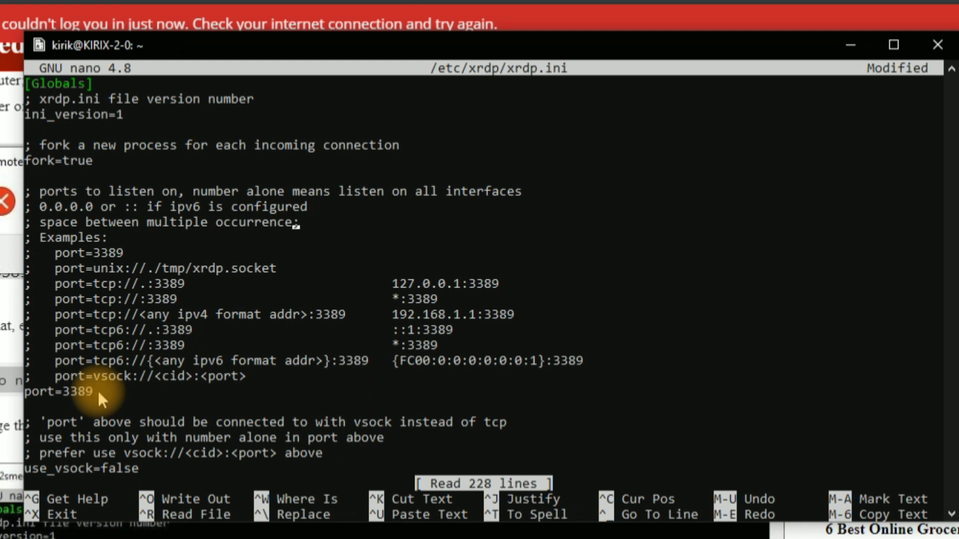
# Set the uncommented port line below the examples in xrdp.ini to port=3390
pyautogui.press('Down')
pyautogui.press('Down')
pyautogui.press('Down')
pyautogui.press('Down')
pyautogui.press('Down')
pyautogui.press('Down')
pyautogui.press('Down')
pyautogui.press('Down')
pyautogui.press('Down')
pyautogui.press('Down')
pyautogui.press('Down')
pyautogui.write('90')
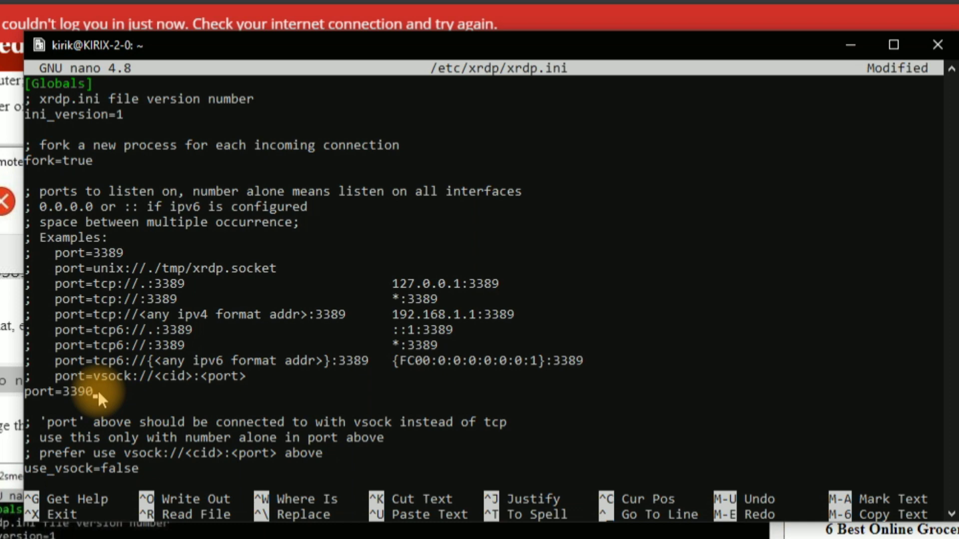
# Save the configuration as /etc/xrdp/xrdp.ini and exit nano
pyautogui.hotkey('ctrl', 'o')
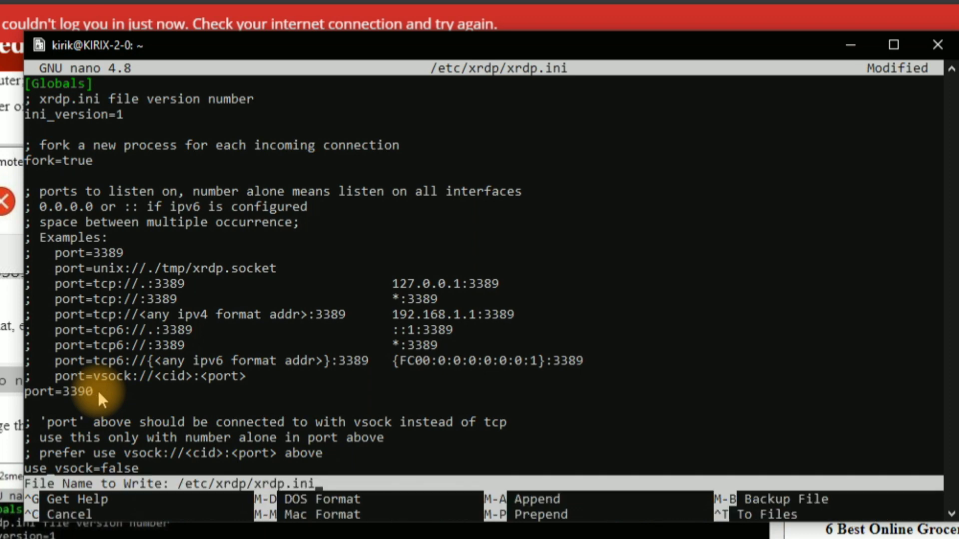
pyautogui.press('Return')
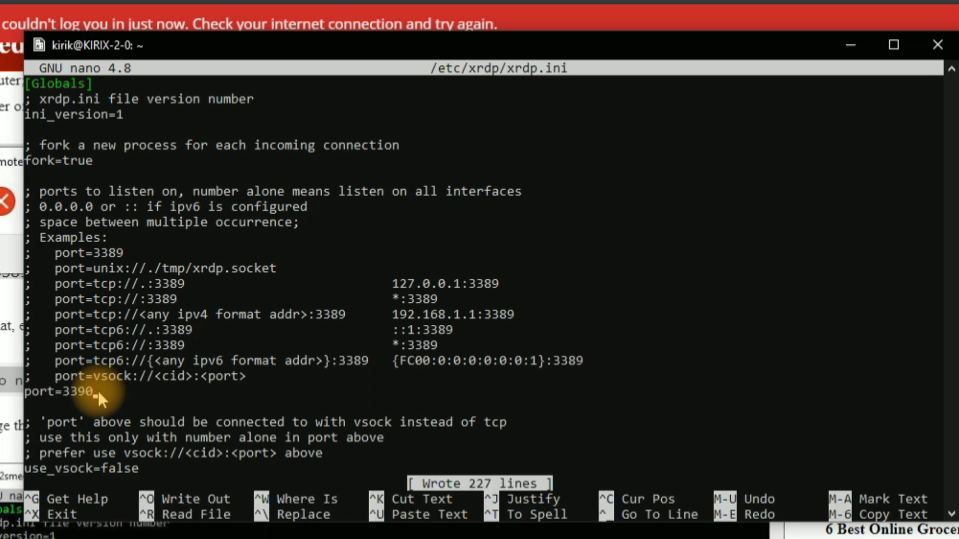
pyautogui.hotkey('ctrl', 'x')
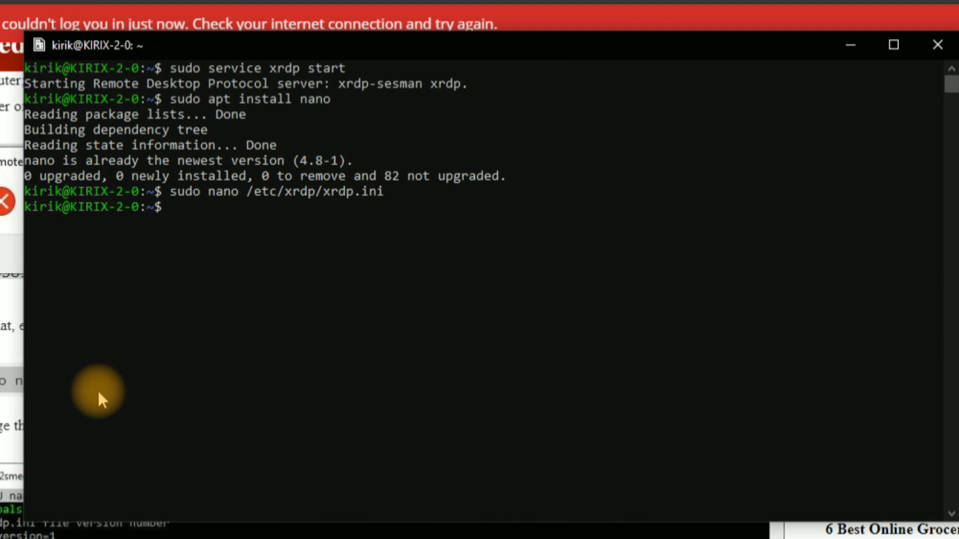
# Restart the remote desktop server with sudo service xrdp restart
pyautogui.write('sudo service xrdp s')
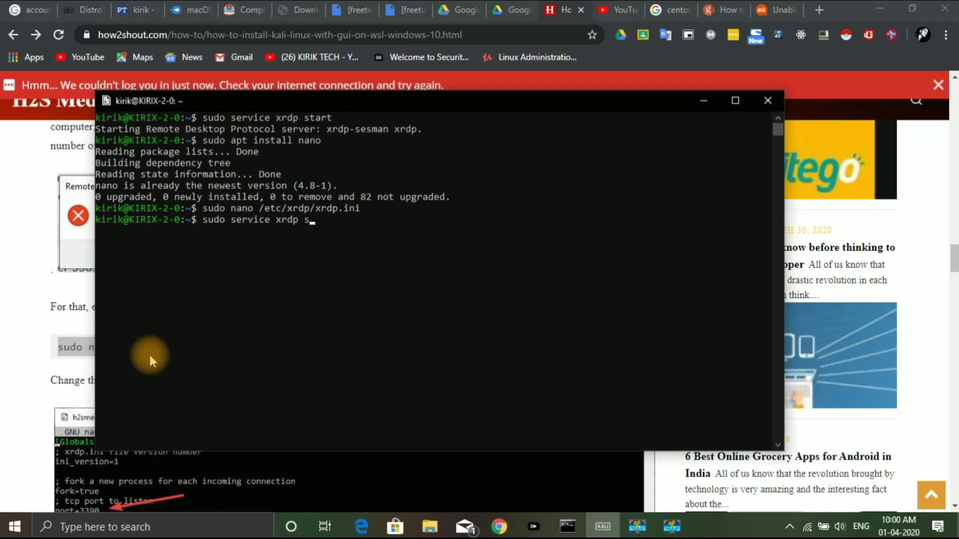
pyautogui.press('BackSpace')
pyautogui.write('restart')
pyautogui.press('Return')
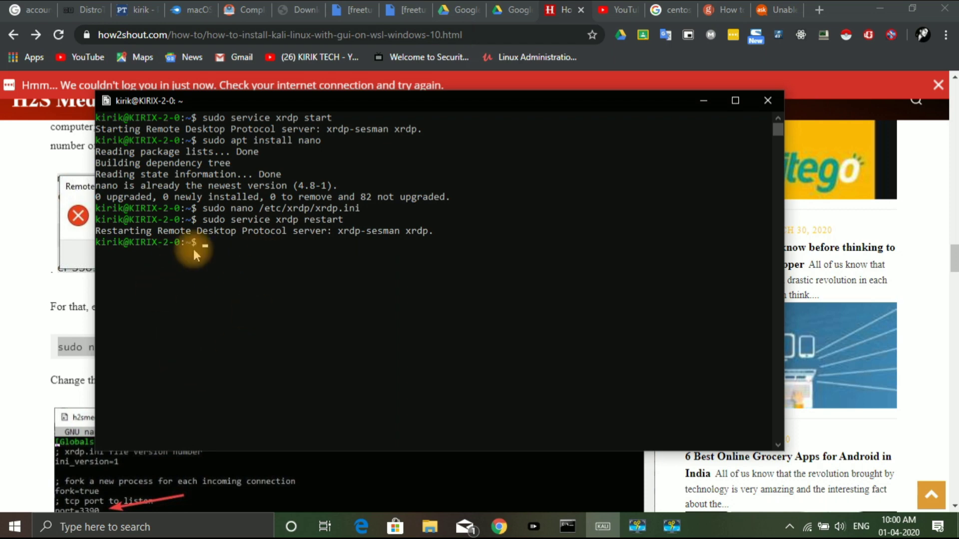
# Open Remote Desktop Connection and connect to 127.0.0.1:3390
pyautogui.click(118, 528)
pyautogui.write('re')
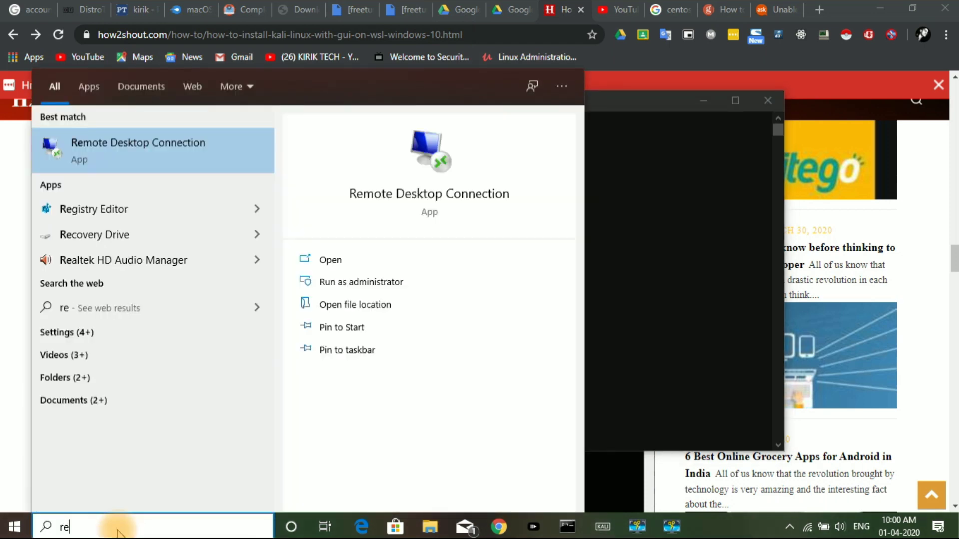
pyautogui.press('Return')
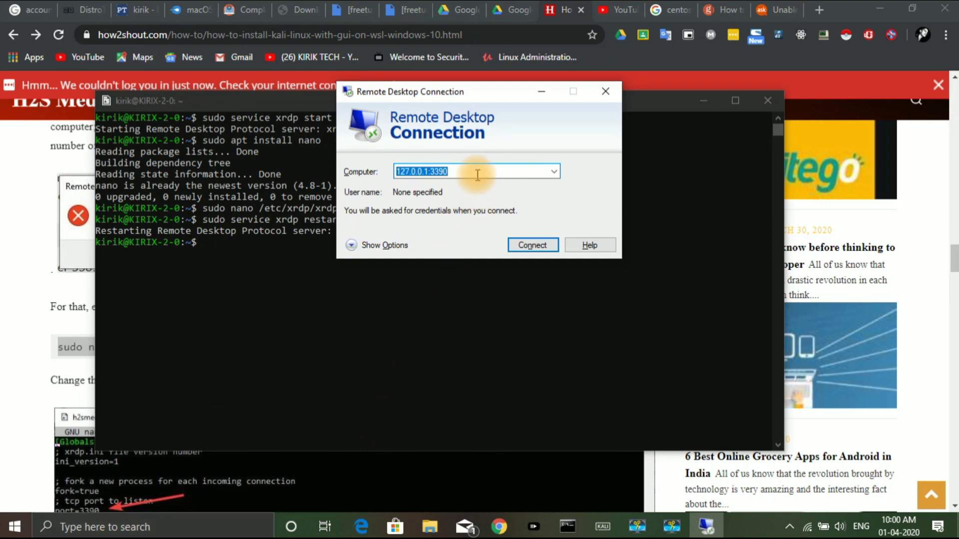
pyautogui.click(477, 174)
pyautogui.press('BackSpace')
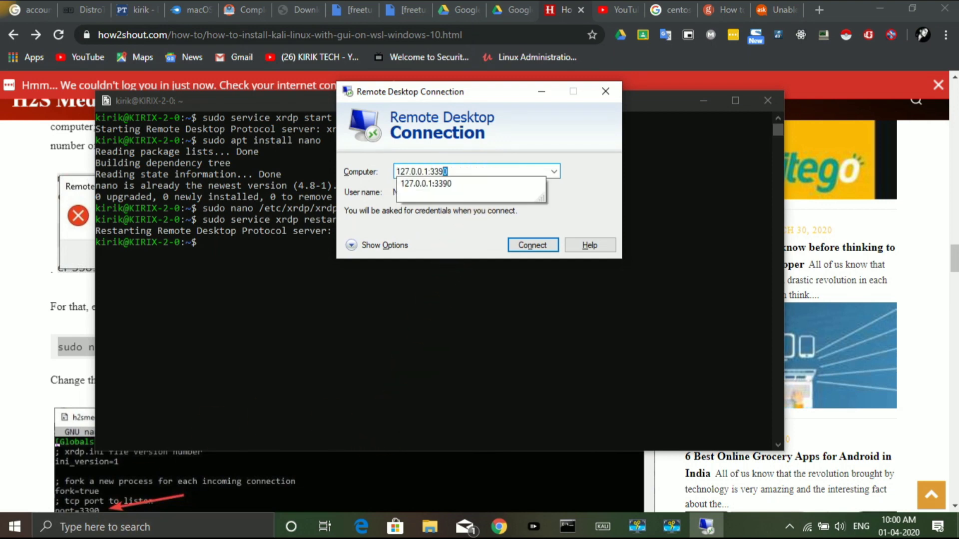
pyautogui.write('90')
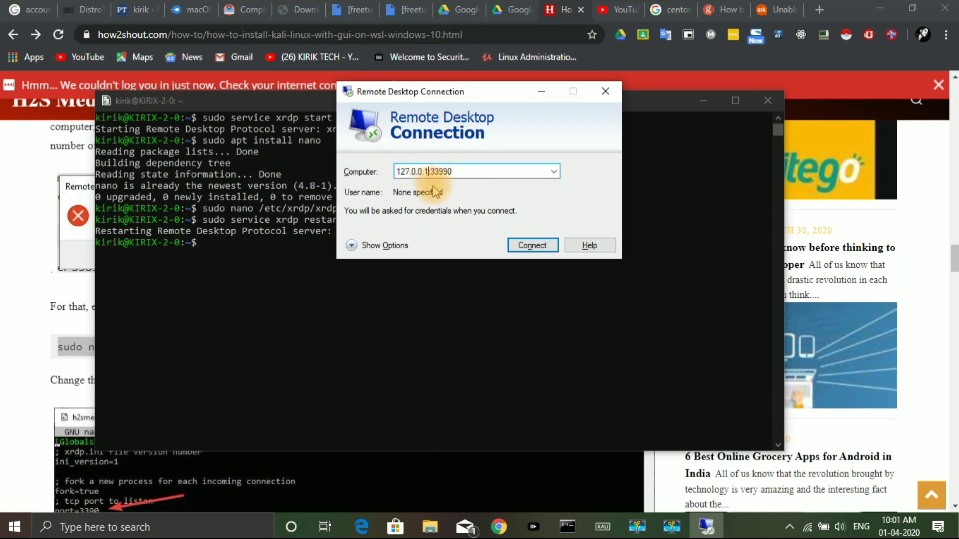
pyautogui.click(542, 251)
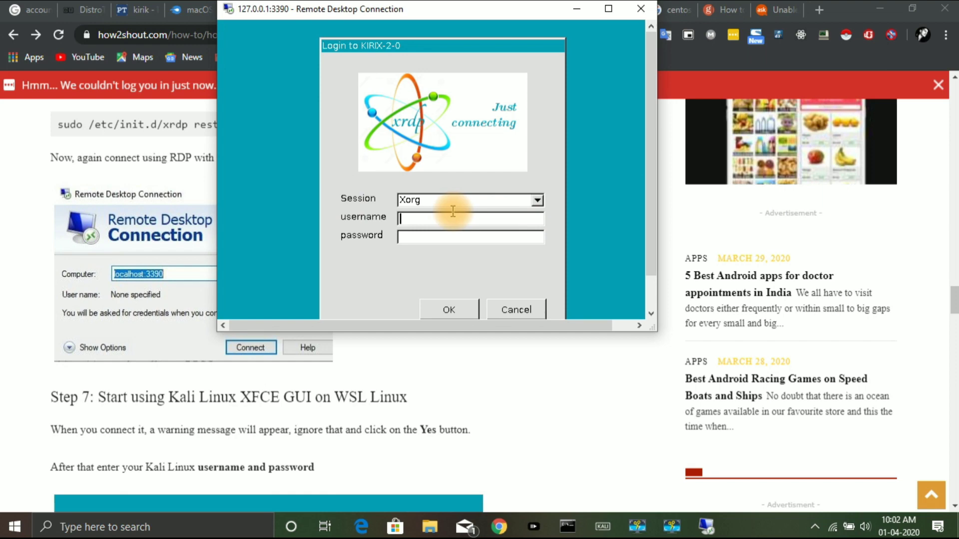
# Log in to the Xorg session in the xrdp login window with the Kali username and account password
pyautogui.write('kirik')
pyautogui.press('Tab')
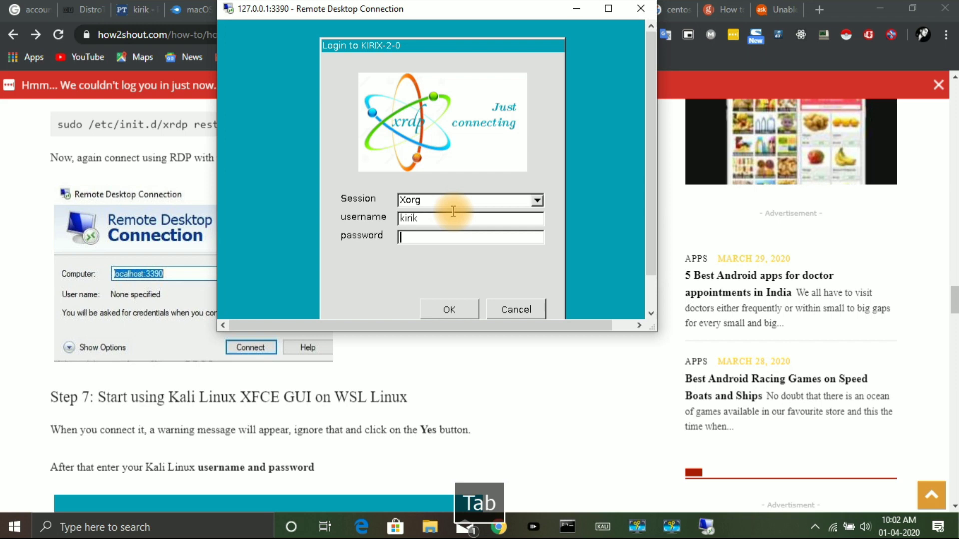
pyautogui.write('******')
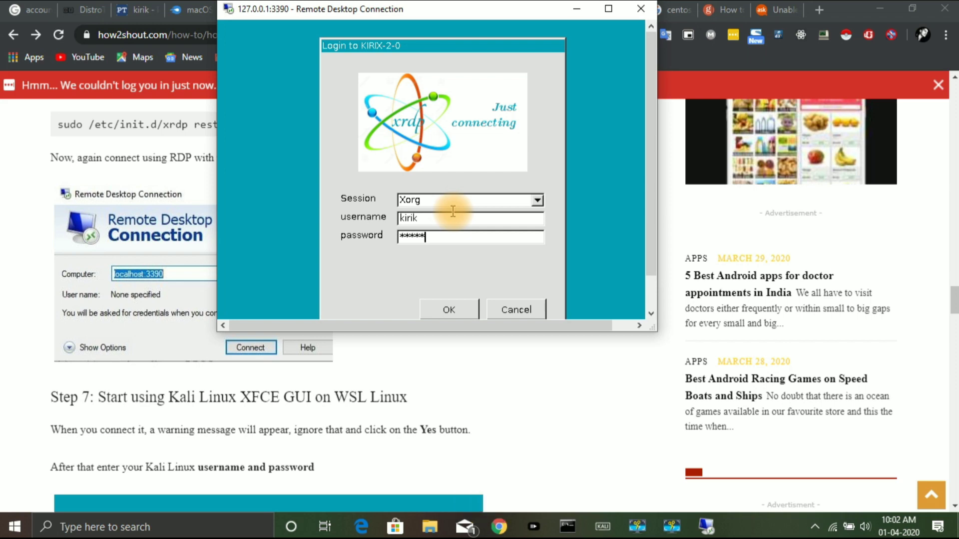
pyautogui.press('Return')
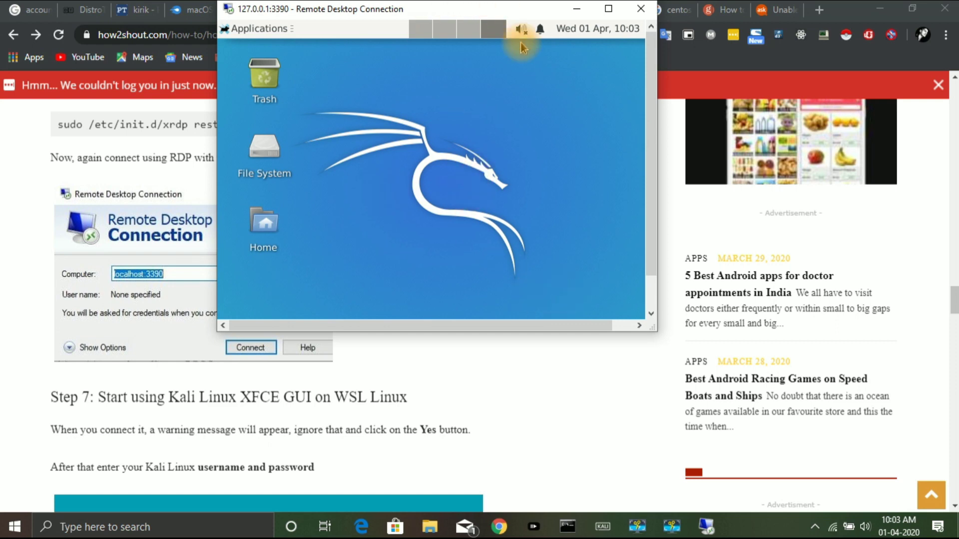
# Disconnect the windowed remote session and reopen Remote Desktop Connection
pyautogui.click(649, 9)
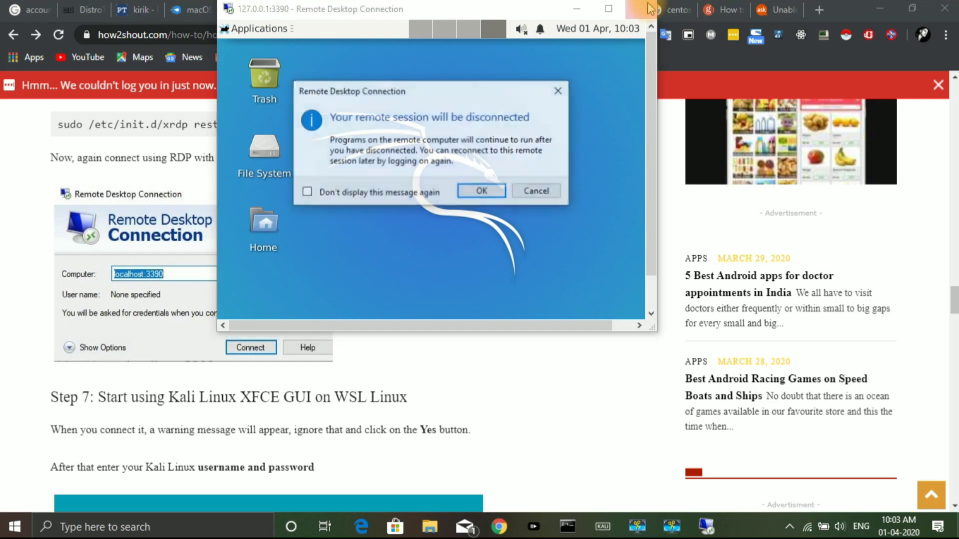
pyautogui.click(482, 191)
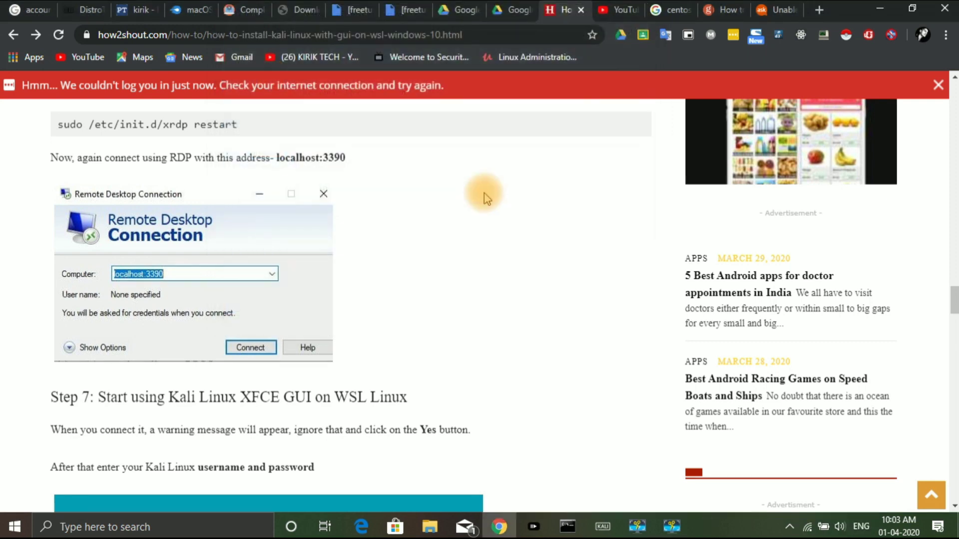
pyautogui.click(107, 529)
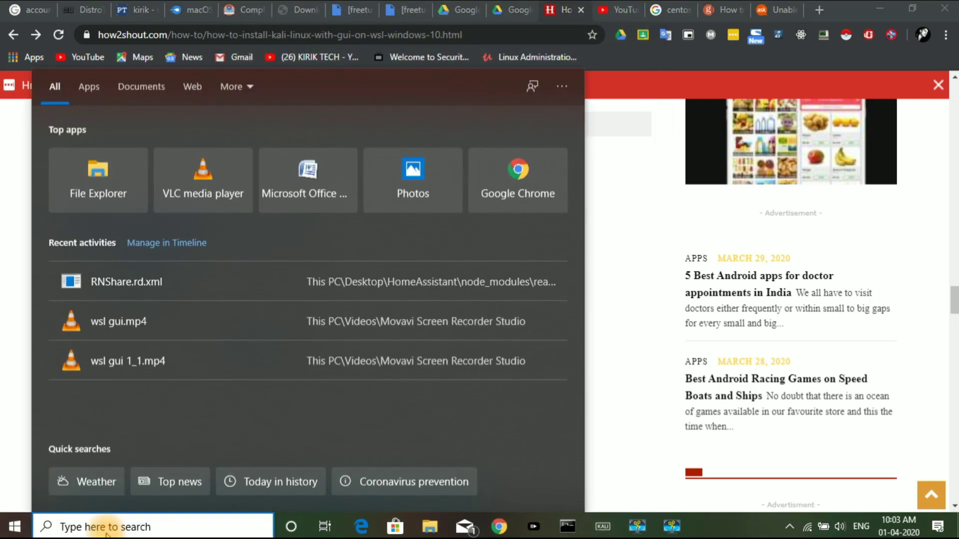
pyautogui.write('de')
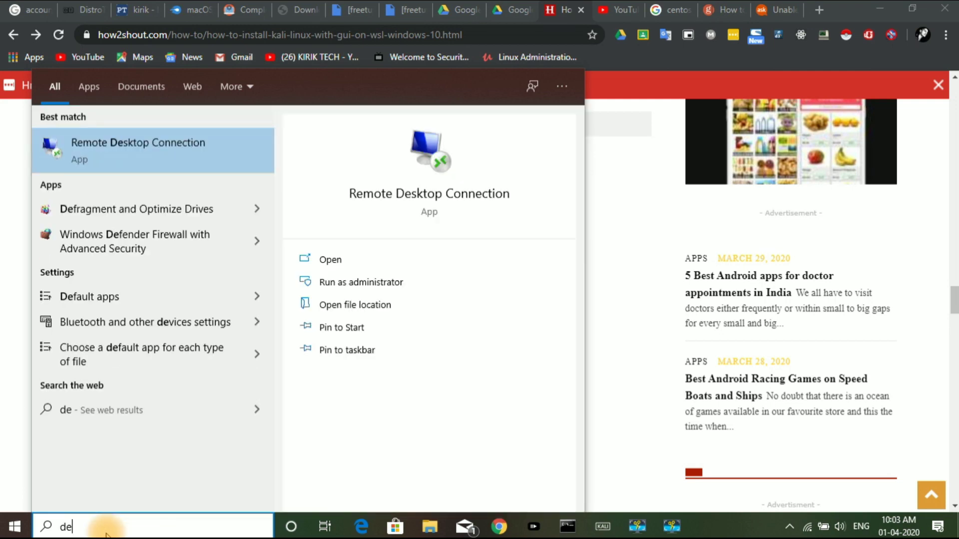
pyautogui.press('Return')
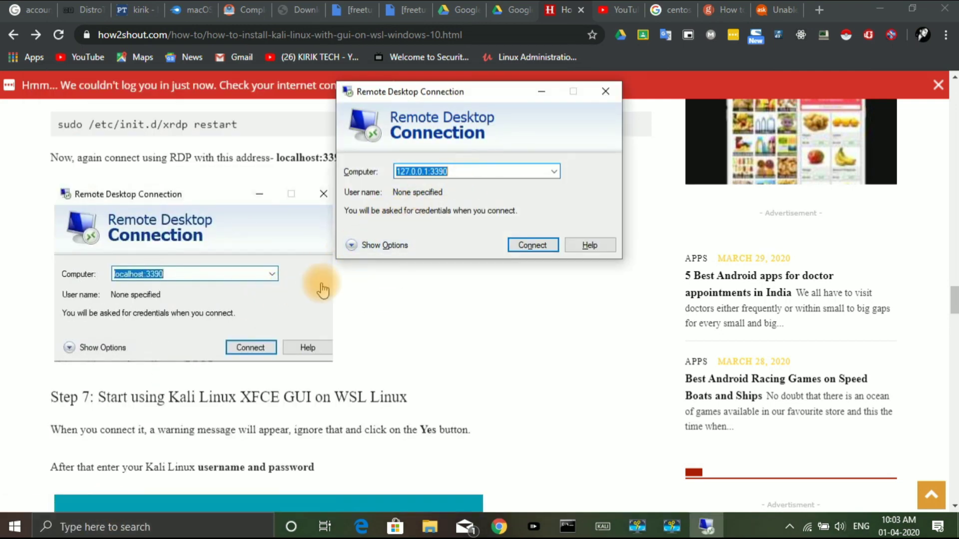
# Set the remote display to use all monitors for the session and connect to 127.0.0.1:3390
pyautogui.click(353, 244)
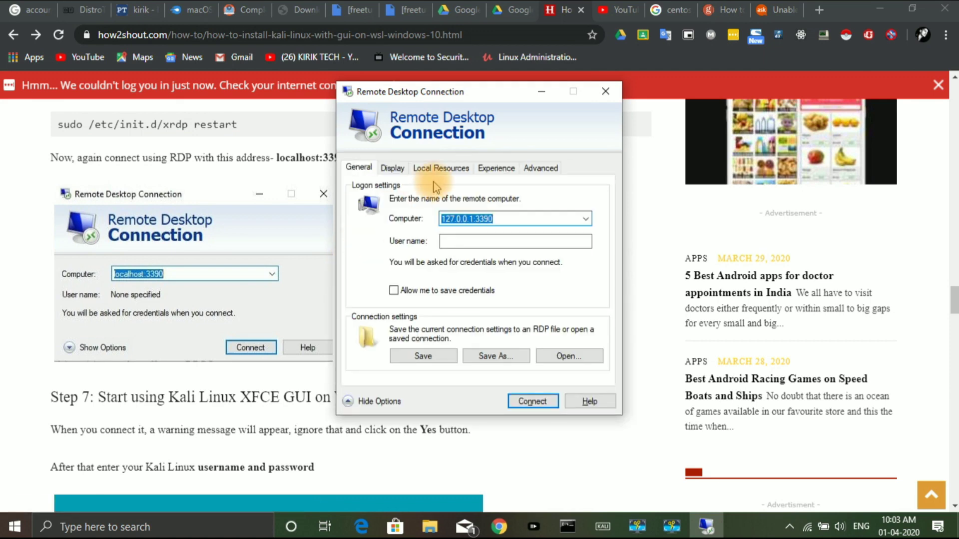
pyautogui.click(392, 168)
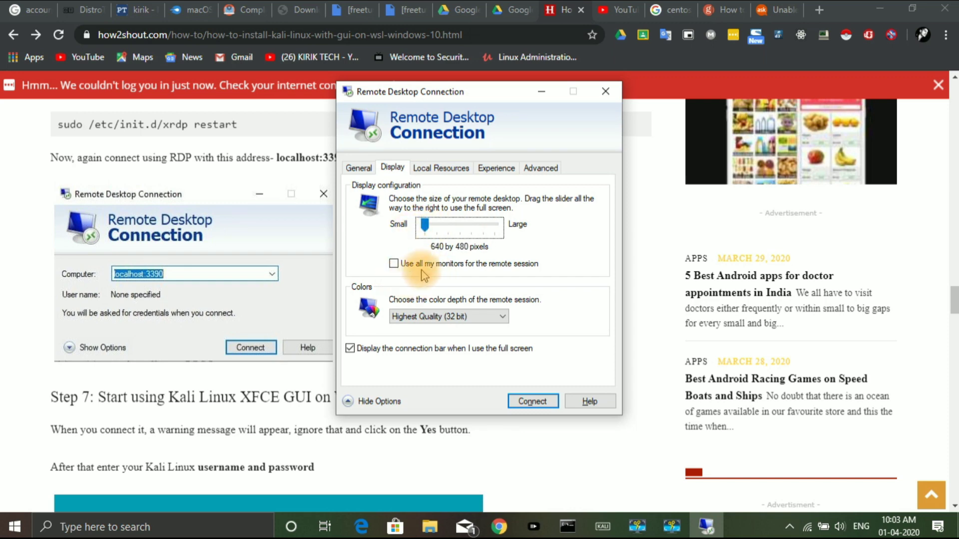
pyautogui.click(397, 266)
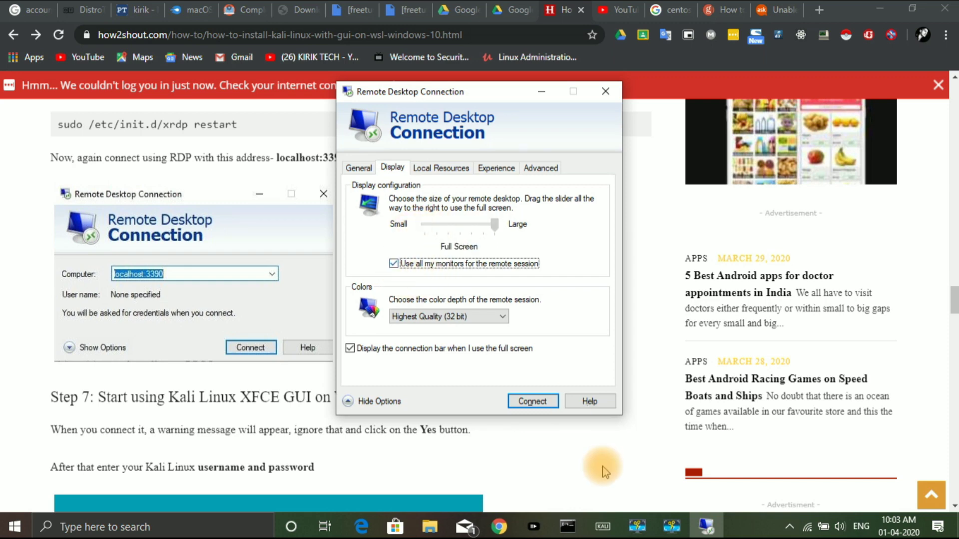
pyautogui.click(544, 406)
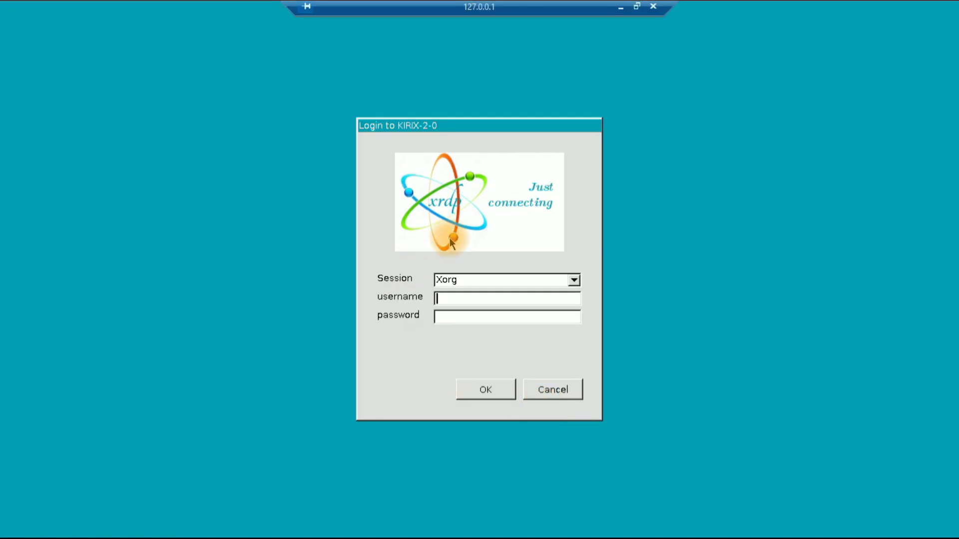
# Log in to the full-screen xrdp session by entering the Kali username and account password
pyautogui.write('kirik')
pyautogui.press('Tab')
pyautogui.write('******')
pyautogui.press('Return')
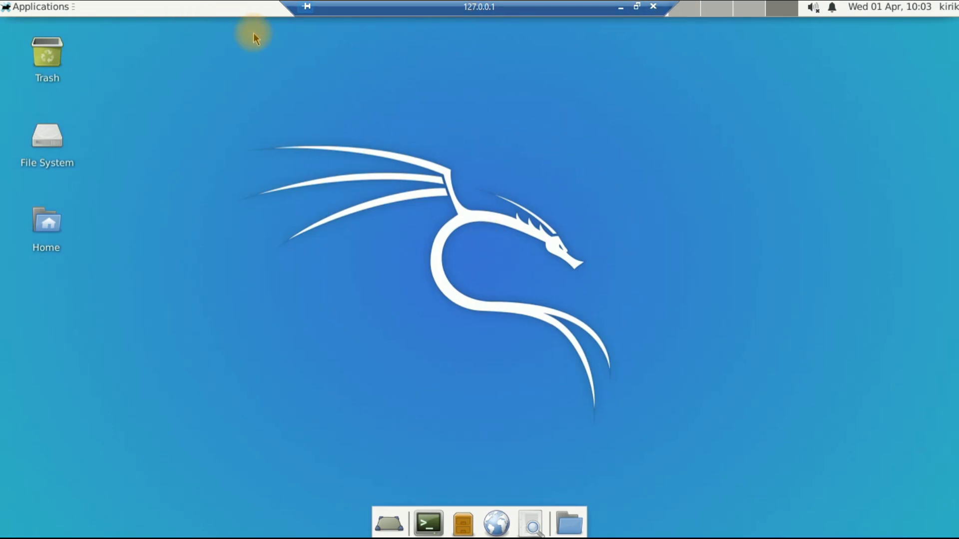
pyautogui.click(40, 10)
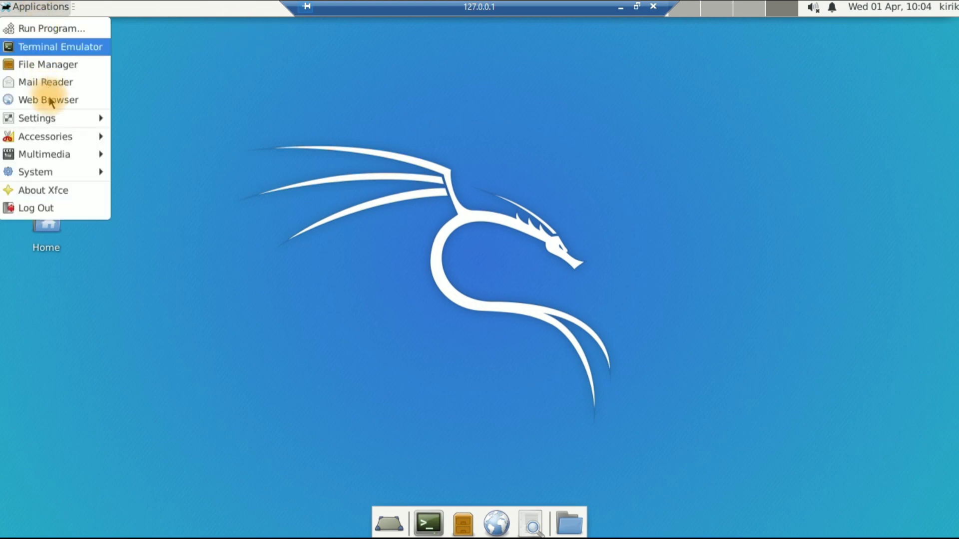
pyautogui.moveTo(59, 123)
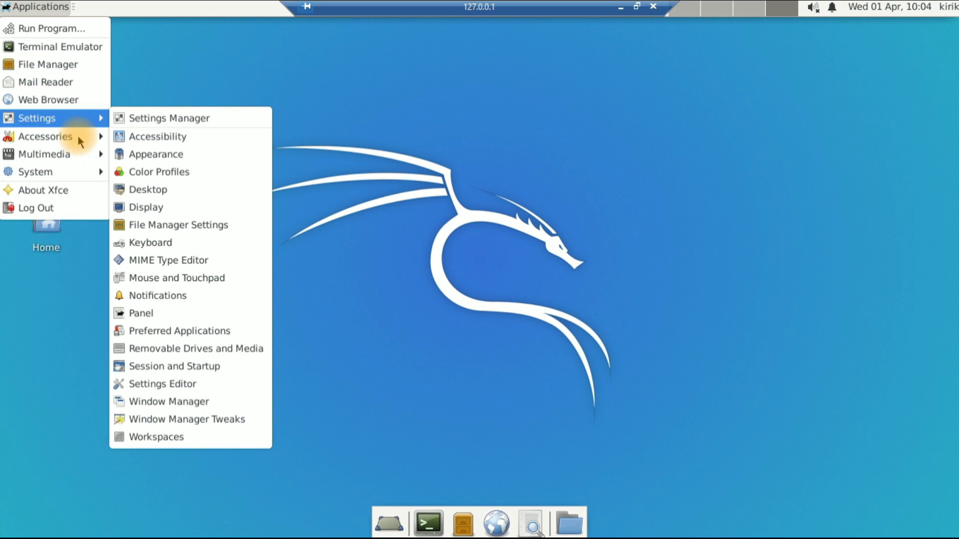
pyautogui.click(184, 59)
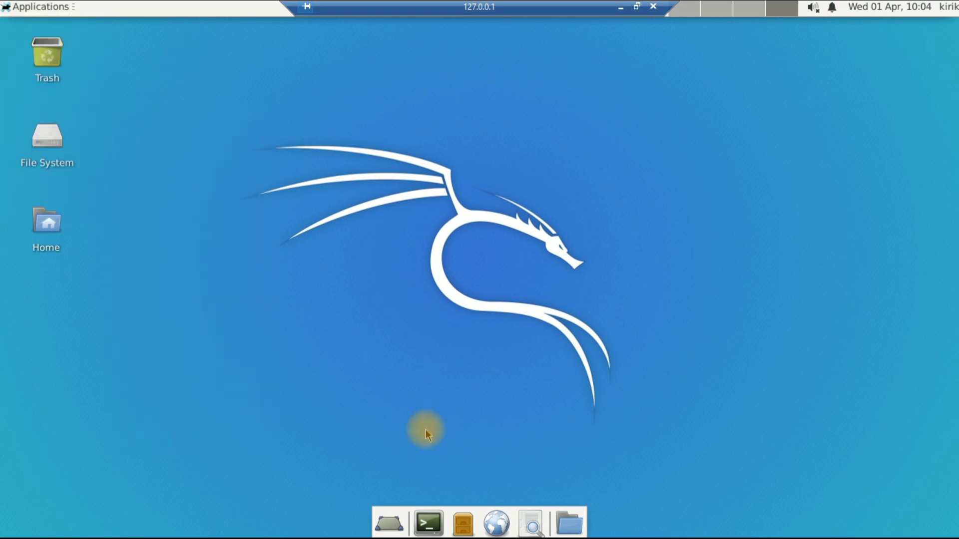
# Run ifconfig in a terminal on the Kali desktop, review the network interfaces, and close the terminal
pyautogui.click(440, 527)
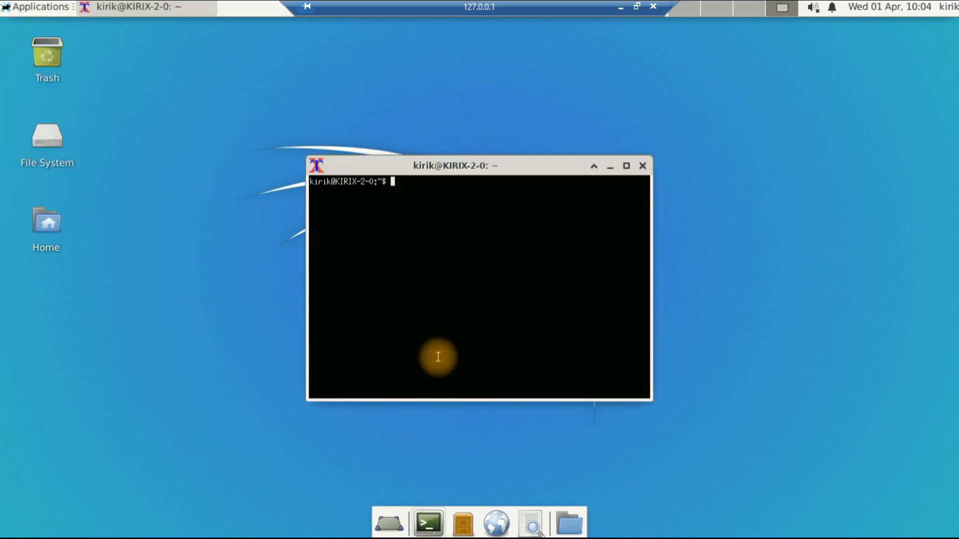
pyautogui.write('ifc')
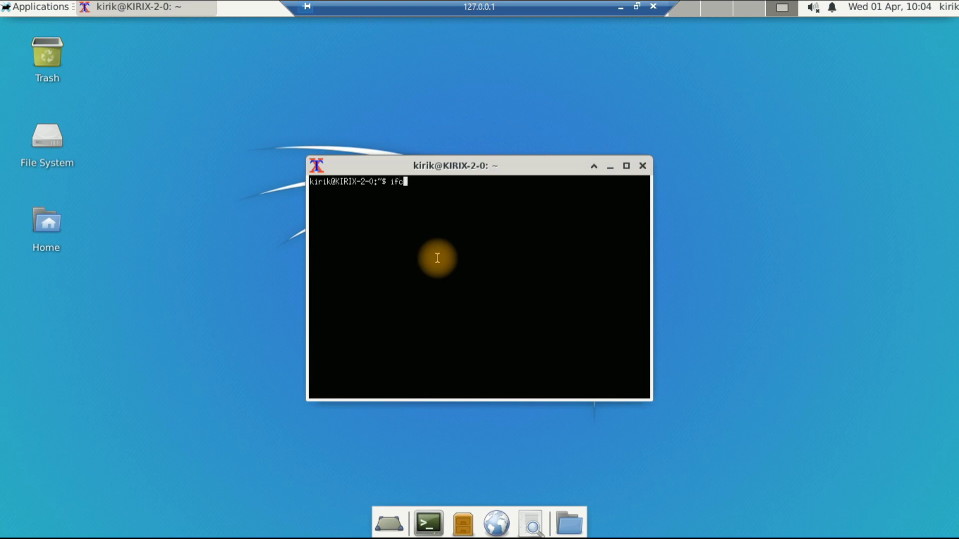
pyautogui.write('onfig')
pyautogui.press('Return')
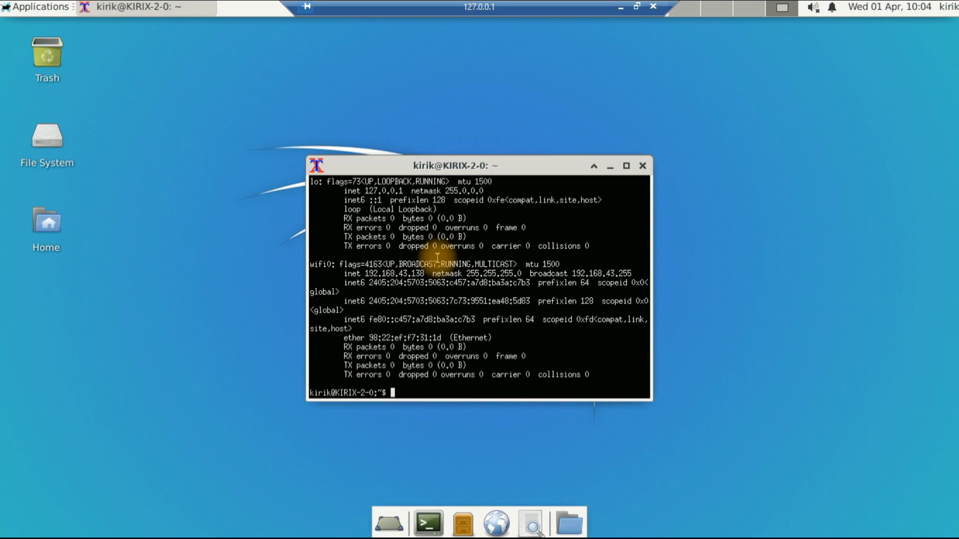
pyautogui.scroll(5, 437, 257)
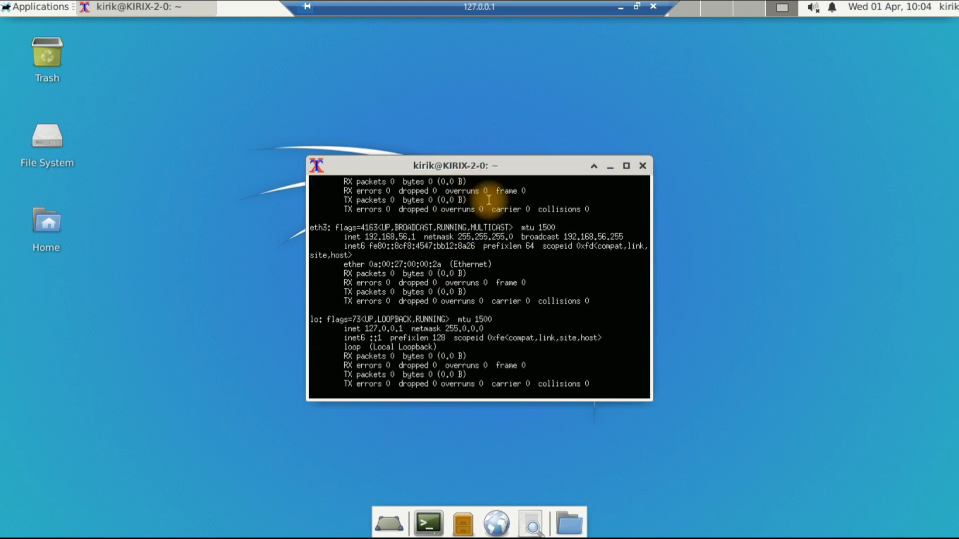
pyautogui.scroll(-5, 459, 252)
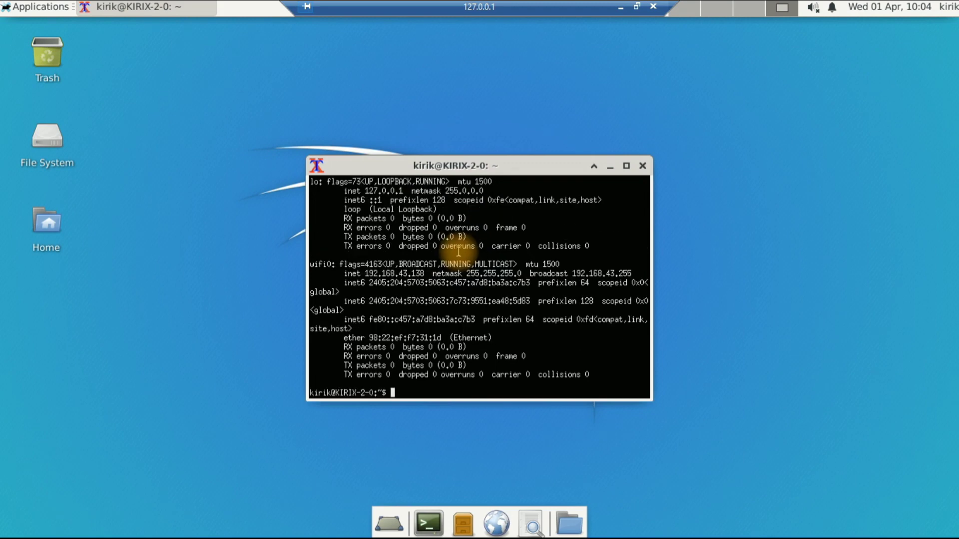
pyautogui.click(643, 166)
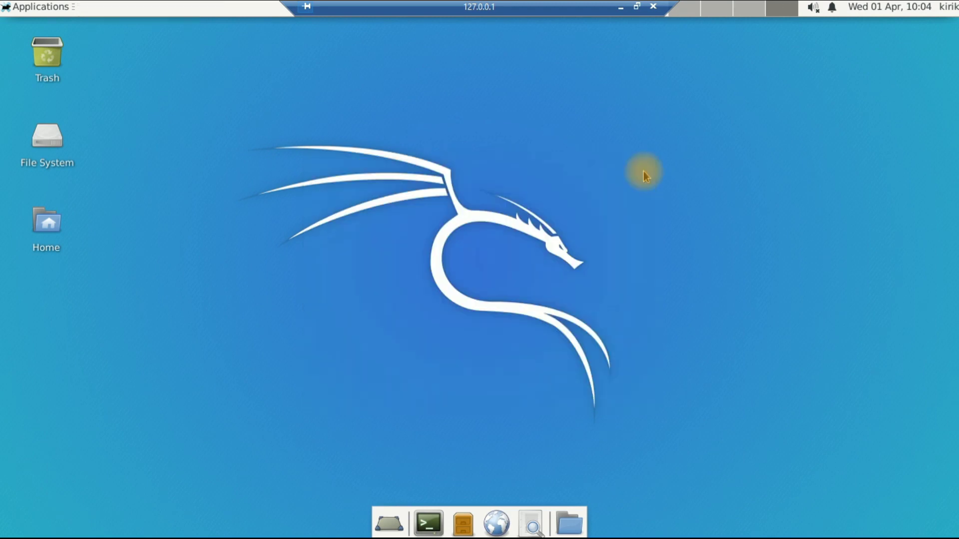
# Log out of the Xfce session with the session saved for future logins
pyautogui.click(949, 8)
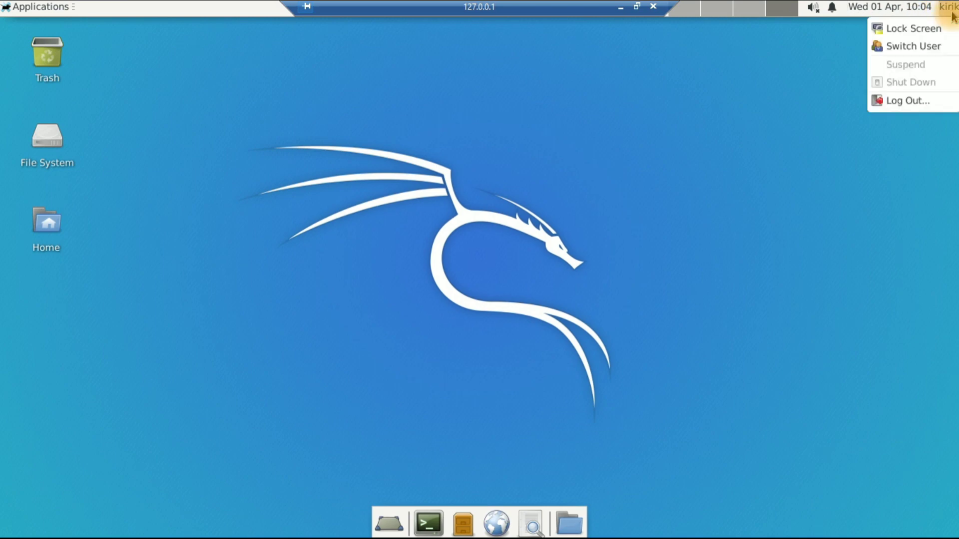
pyautogui.click(908, 100)
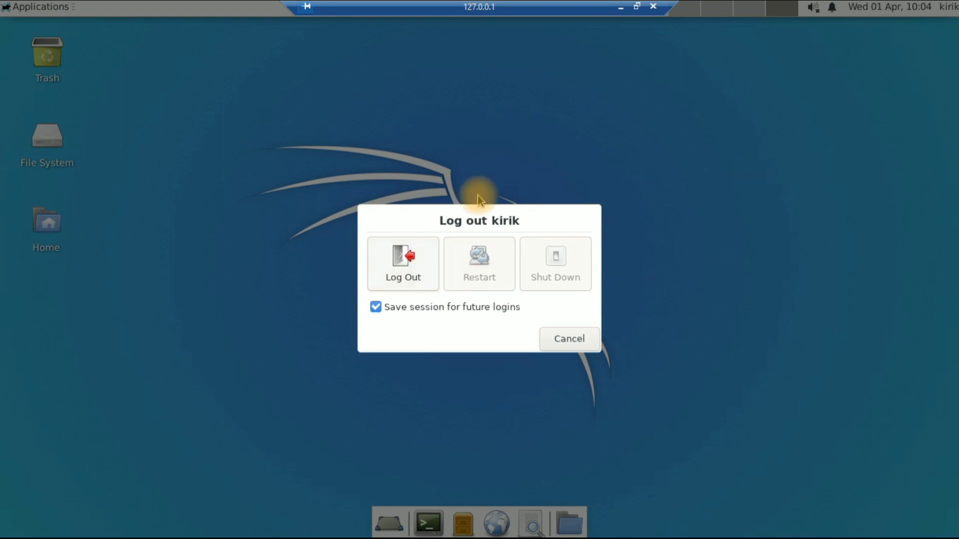
pyautogui.click(413, 265)
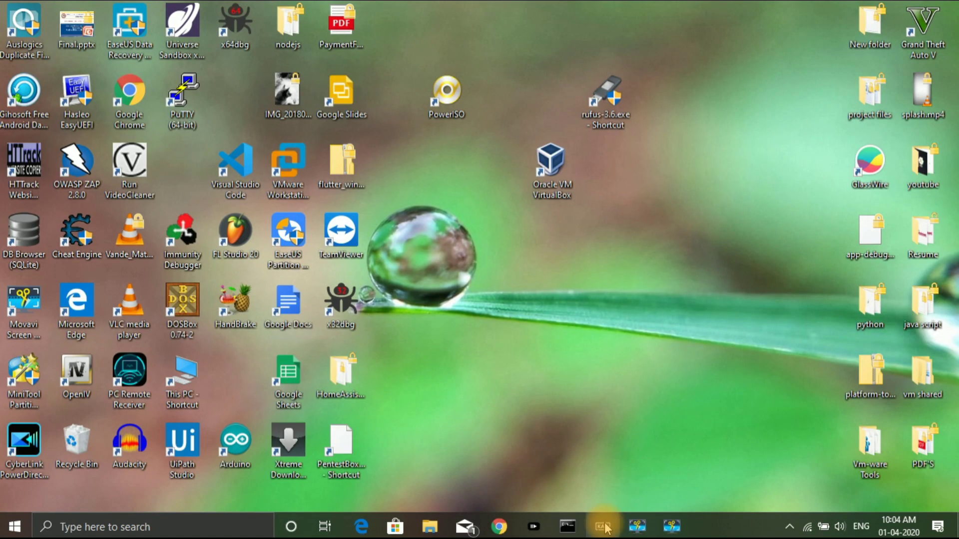
# Switch to the Kali WSL terminal and stop the remote desktop server with sudo service xrdp stop
pyautogui.click(603, 526)
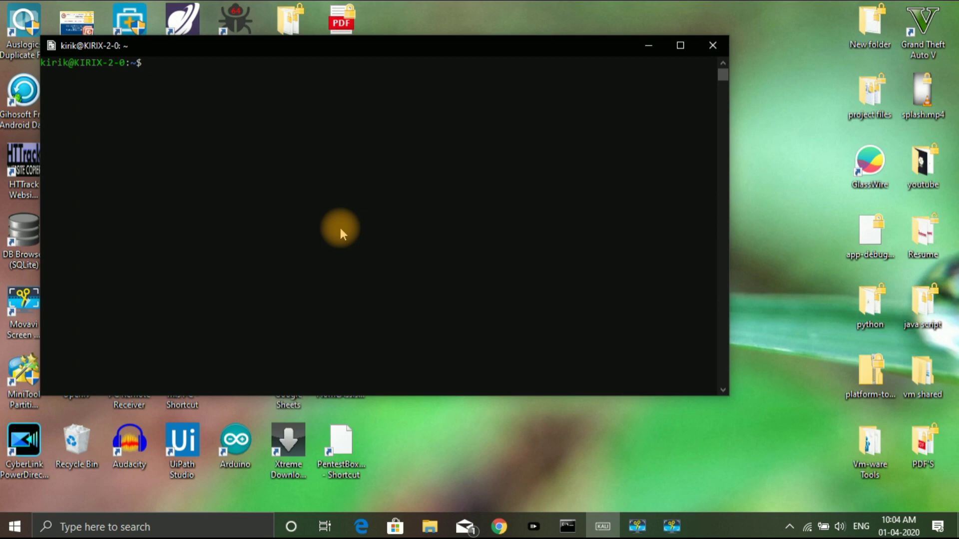
pyautogui.press('Up')
pyautogui.press('Up')
pyautogui.press('Up')
pyautogui.press('Up')
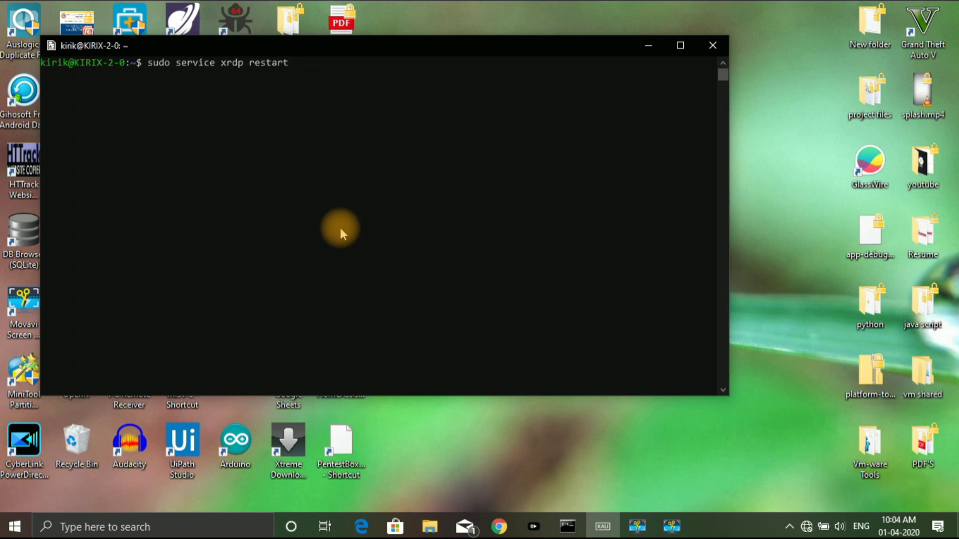
pyautogui.press('BackSpace')
pyautogui.press('BackSpace')
pyautogui.press('BackSpace')
pyautogui.press('BackSpace')
pyautogui.press('BackSpace')
pyautogui.press('BackSpace')
pyautogui.press('BackSpace')
pyautogui.write('stop')
pyautogui.press('Return')
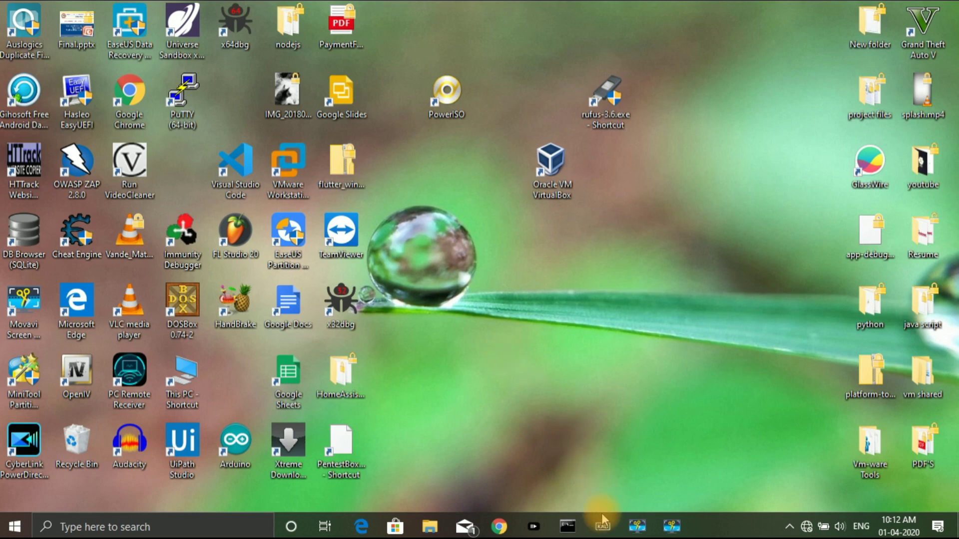
# Start the remote desktop server from the Kali terminal with sudo service xrdp start, entering the sudo password, and minimize the terminal
pyautogui.click(605, 527)
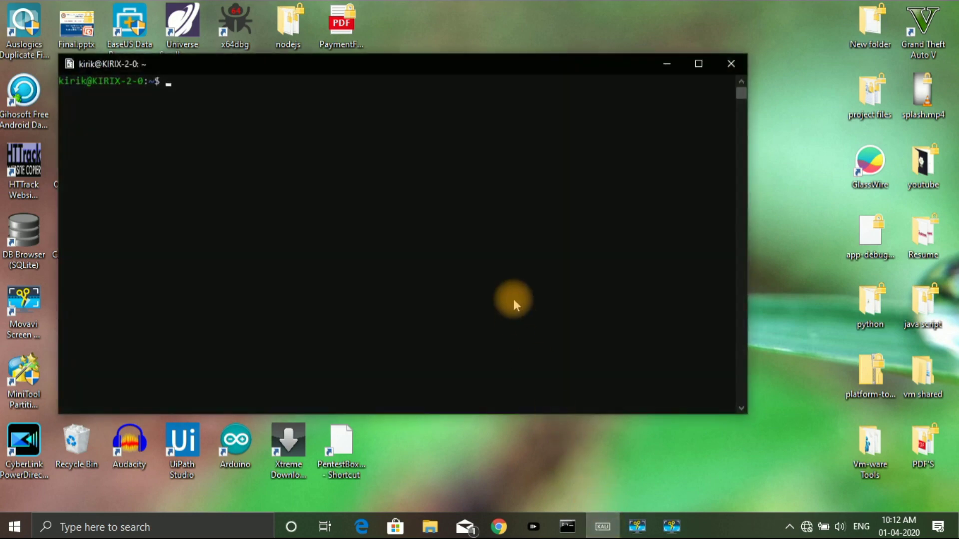
pyautogui.press('Up')
pyautogui.press('BackSpace')
pyautogui.press('BackSpace')
pyautogui.write('art')
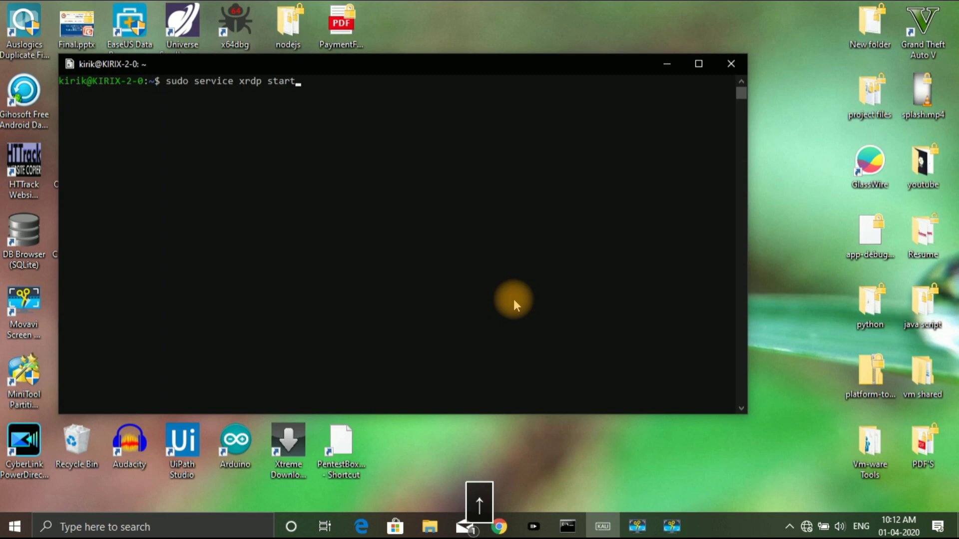
pyautogui.press('Return')
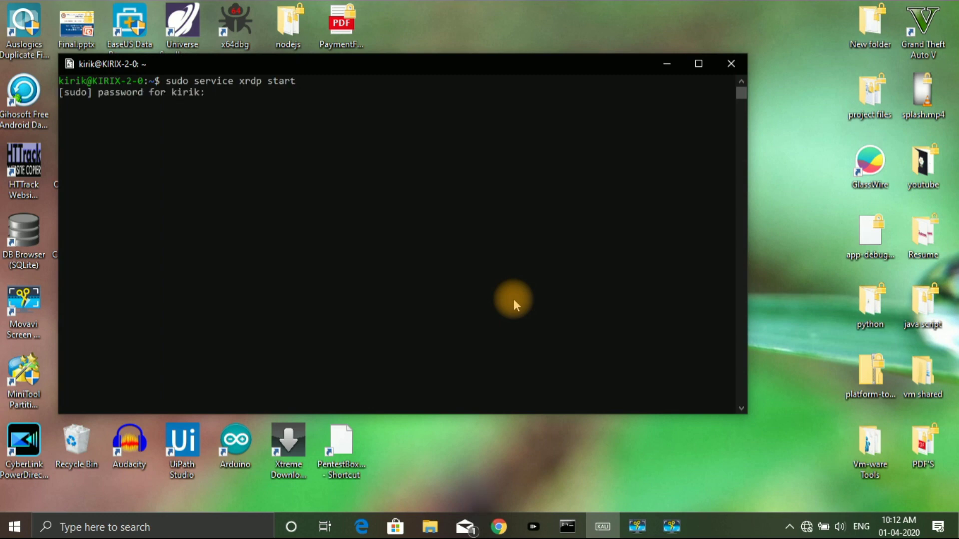
pyautogui.press('Return')
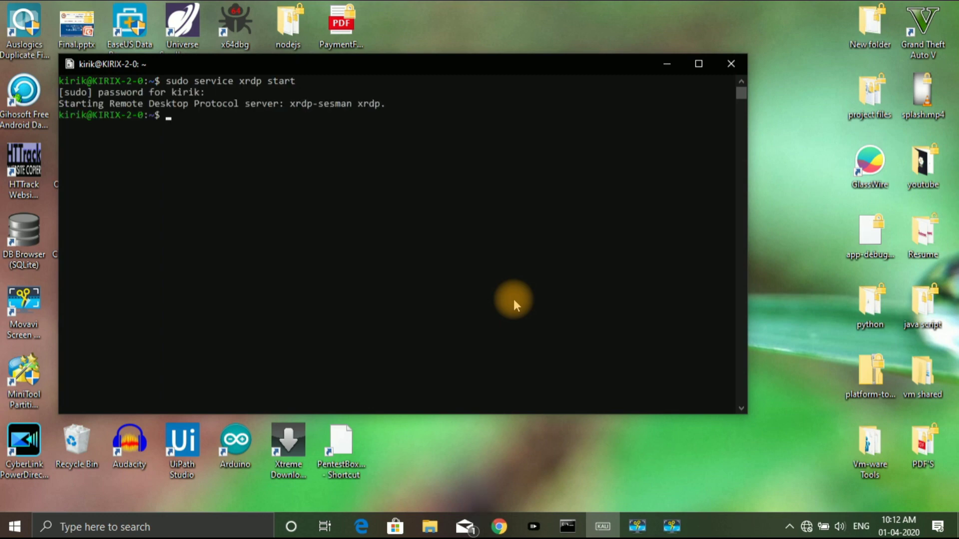
pyautogui.click(666, 63)
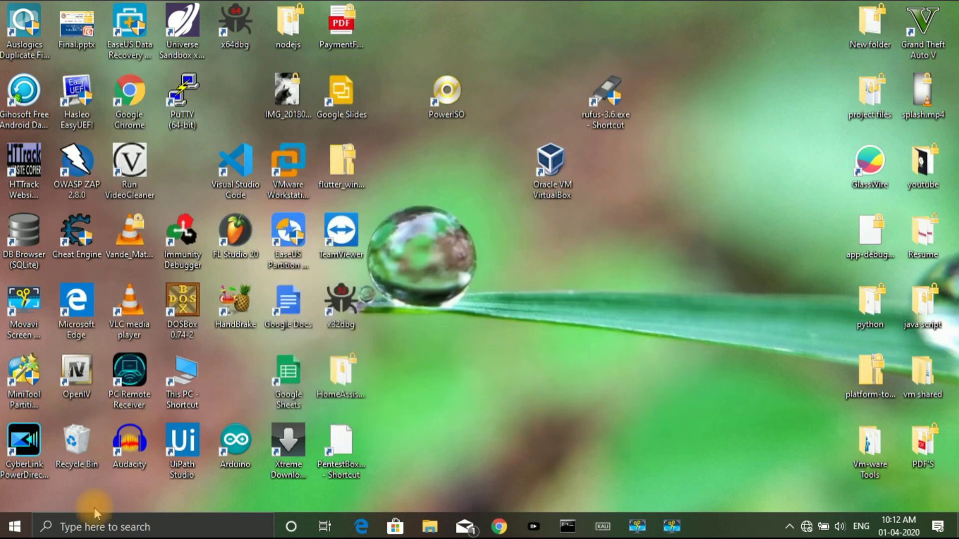
# Search Windows for Remote Desktop Connection, open it, and show its full connection options for 127.0.0.1:3390
pyautogui.click(84, 527)
pyautogui.write('re')
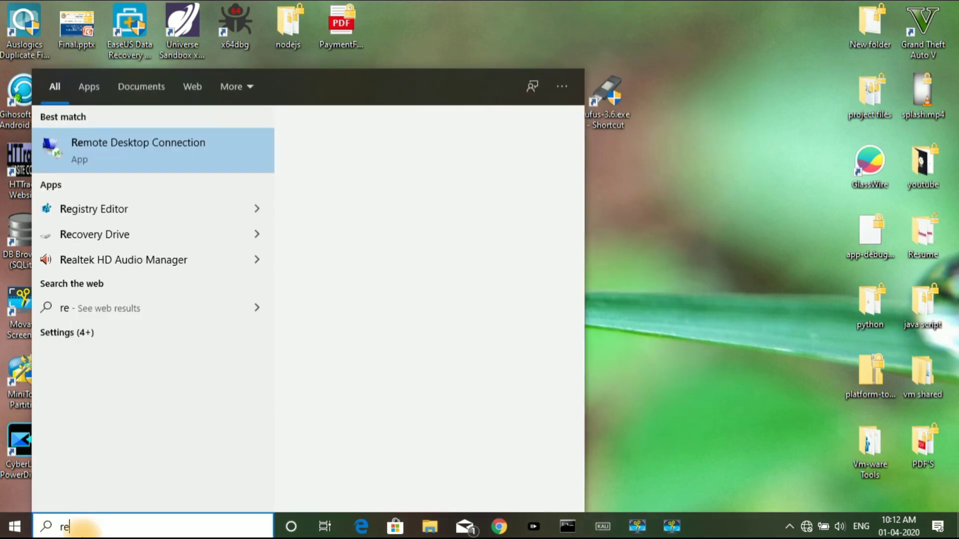
pyautogui.press('Return')
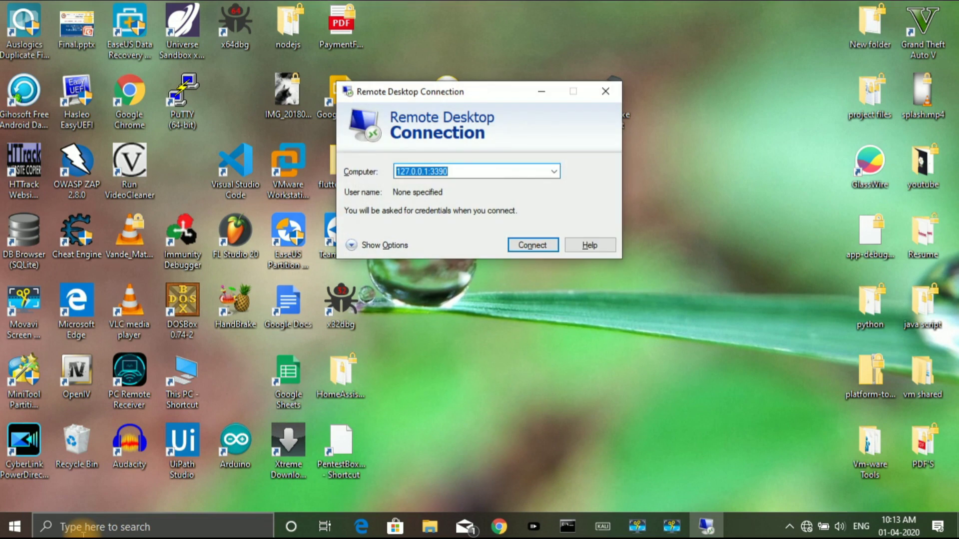
pyautogui.click(352, 244)
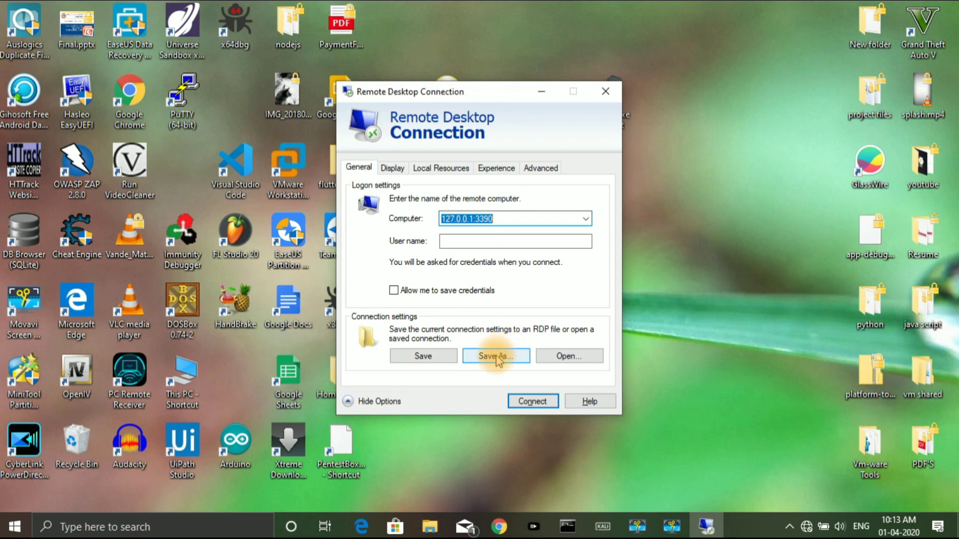
# Save the current connection settings to the Desktop as kali.rdp
pyautogui.click(496, 356)
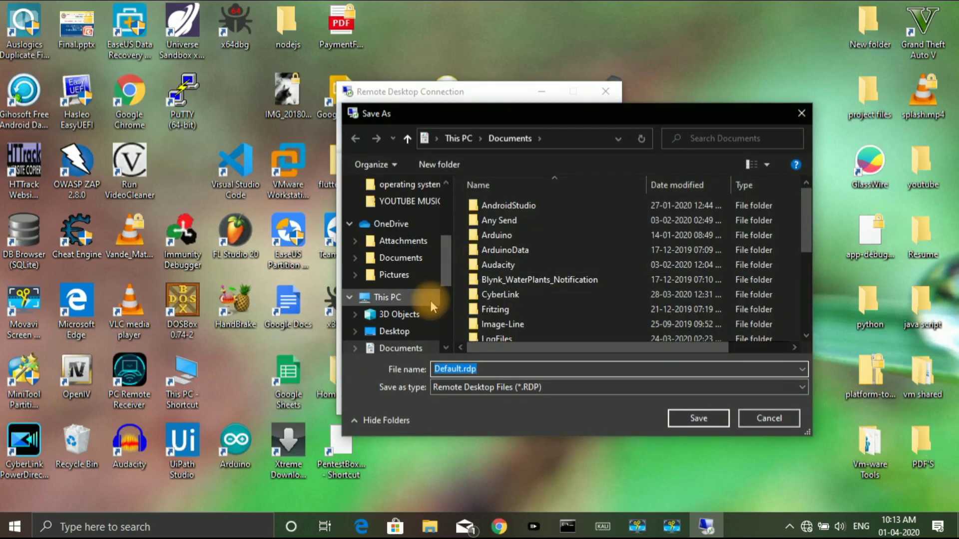
pyautogui.click(412, 333)
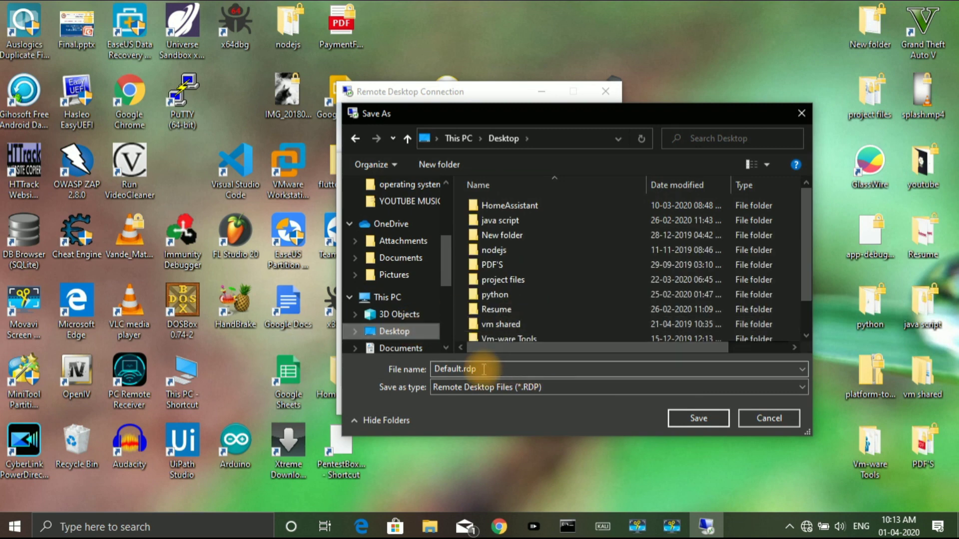
pyautogui.doubleClick(439, 369)
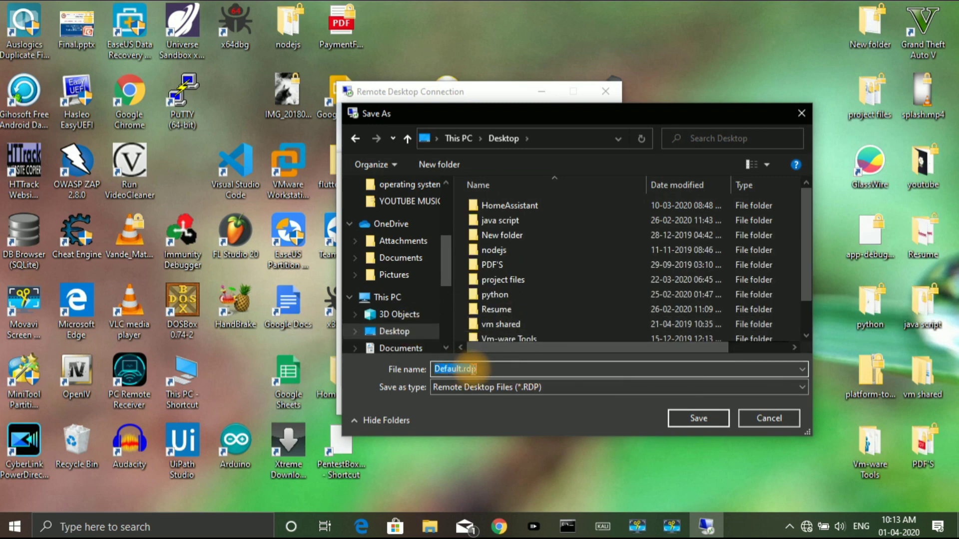
pyautogui.press('Left')
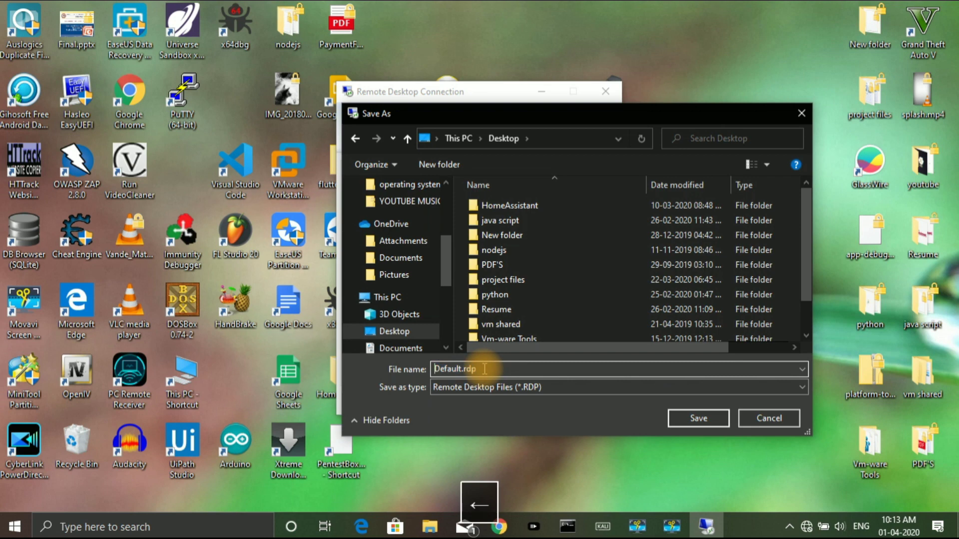
pyautogui.press('Right')
pyautogui.press('Right')
pyautogui.press('Delete')
pyautogui.press('Delete')
pyautogui.press('Delete')
pyautogui.press('Delete')
pyautogui.press('BackSpace')
pyautogui.press('BackSpace')
pyautogui.press('BackSpace')
pyautogui.write('kali')
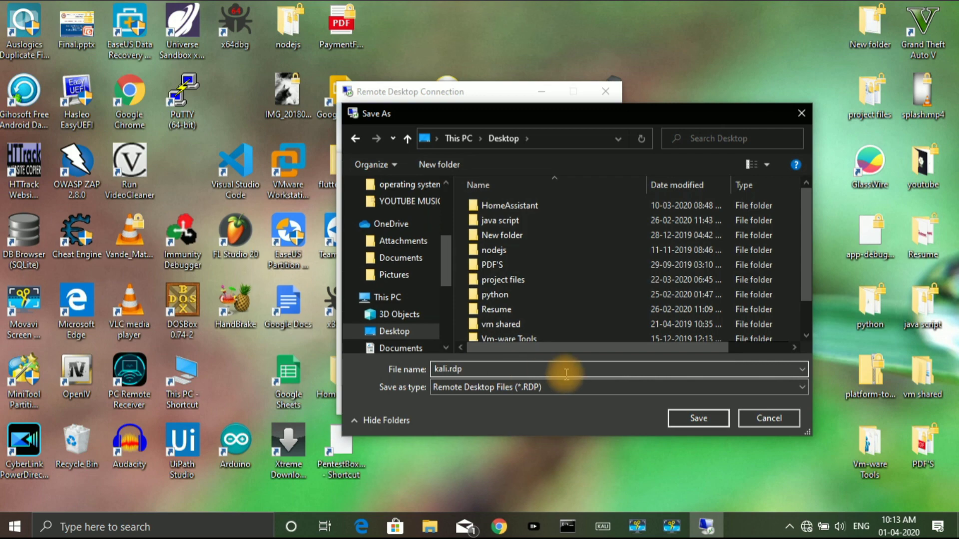
pyautogui.click(688, 420)
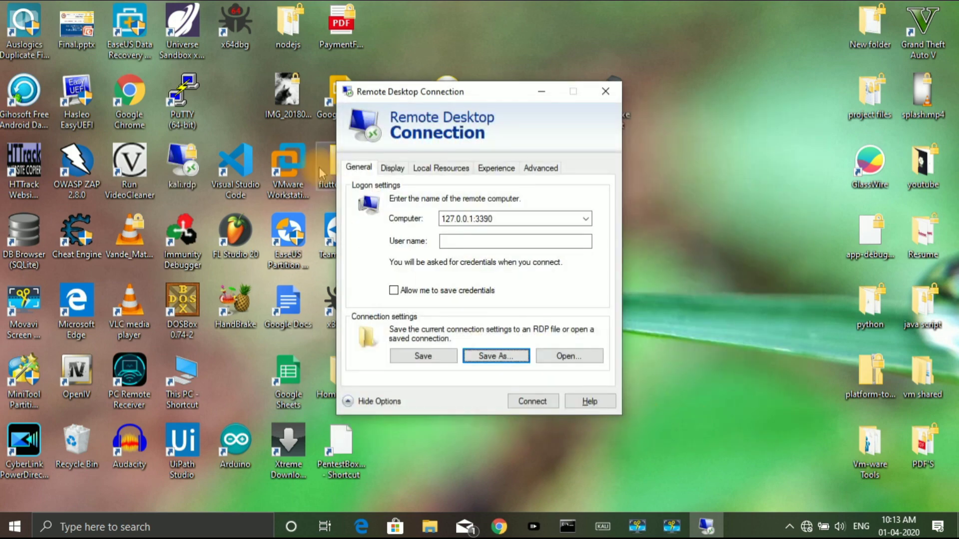
# Move the kali.rdp file to the free space beside the project files folder and close the Remote Desktop Connection window
pyautogui.moveTo(167, 159); pyautogui.dragTo(770, 88)
pyautogui.click(605, 91)
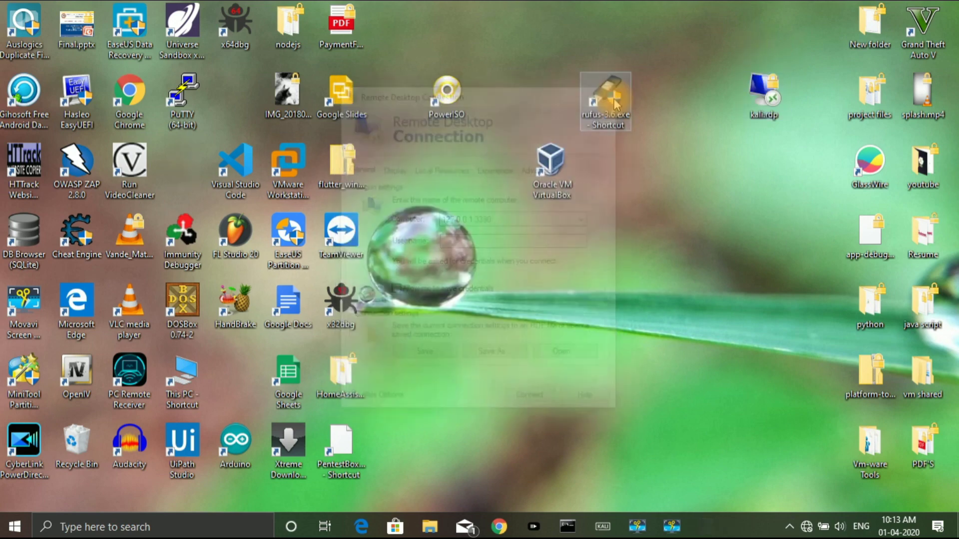
# Launch kali.rdp from the desktop and connect despite the unknown publisher, choosing not to be asked again for this computer
pyautogui.doubleClick(773, 112)
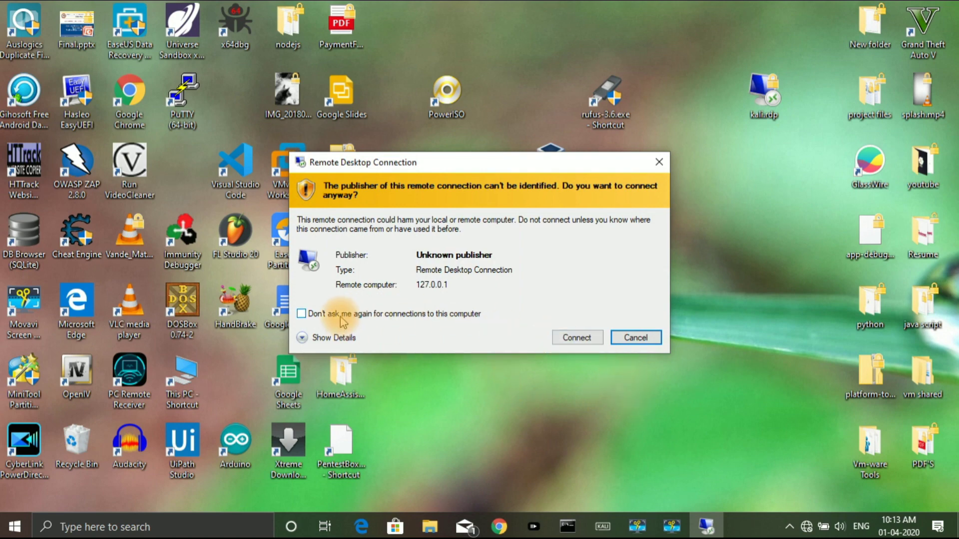
pyautogui.click(340, 319)
pyautogui.click(571, 339)
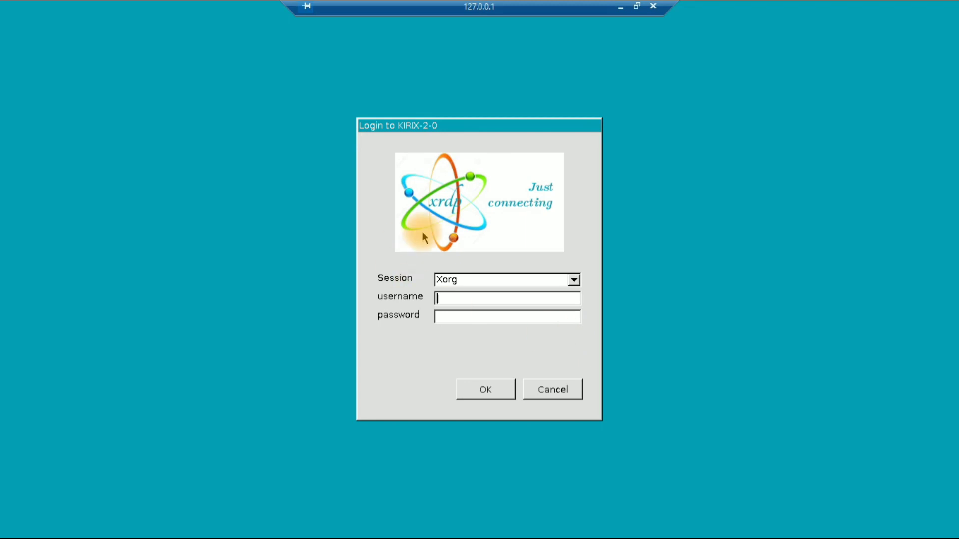
# Log in to the Xorg session with the Kali username and account password, and open the user menu on the Xfce desktop
pyautogui.write('kirik')
pyautogui.press('Tab')
pyautogui.write('******')
pyautogui.press('Return')
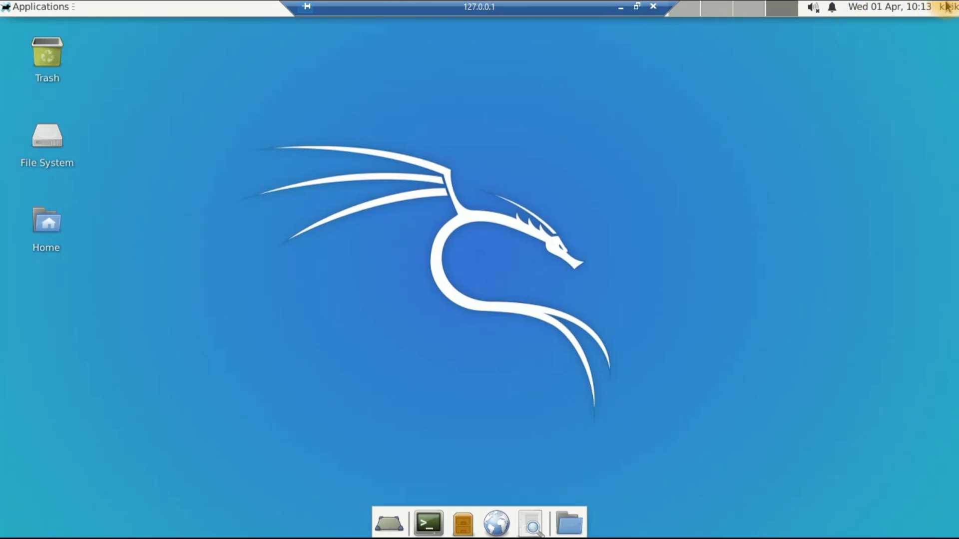
pyautogui.click(948, 6)
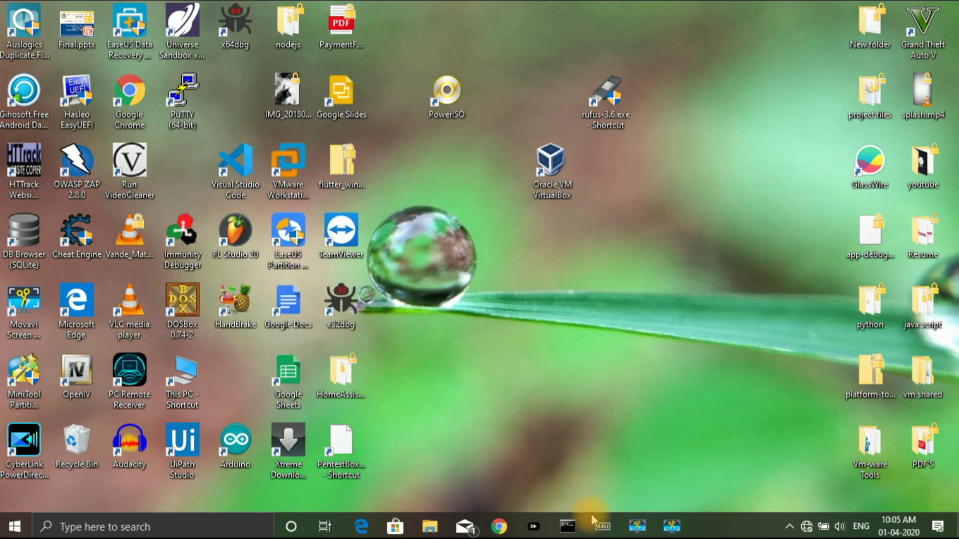